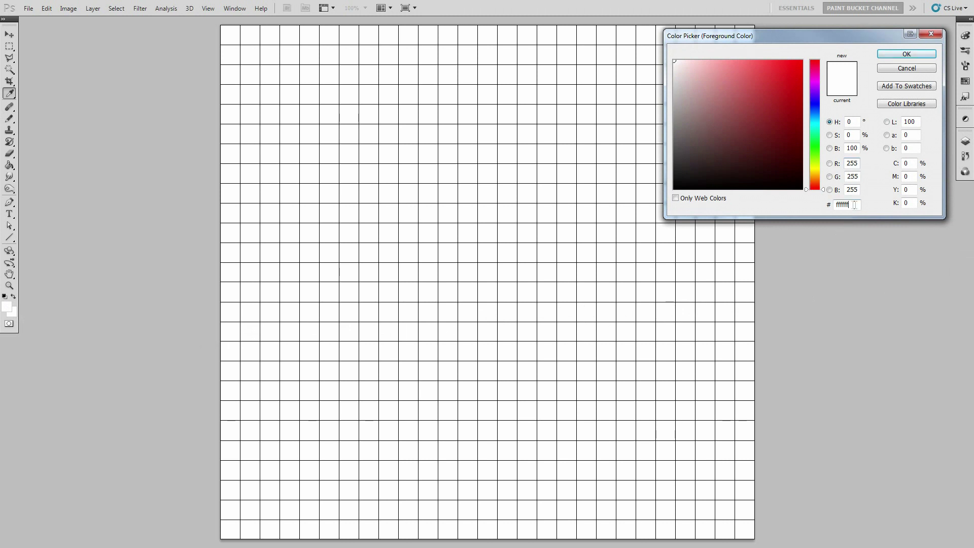
Set the foreground colour to black and paint the left side of the creature's head outline, from ear tip to jaw
key("BackSpace")
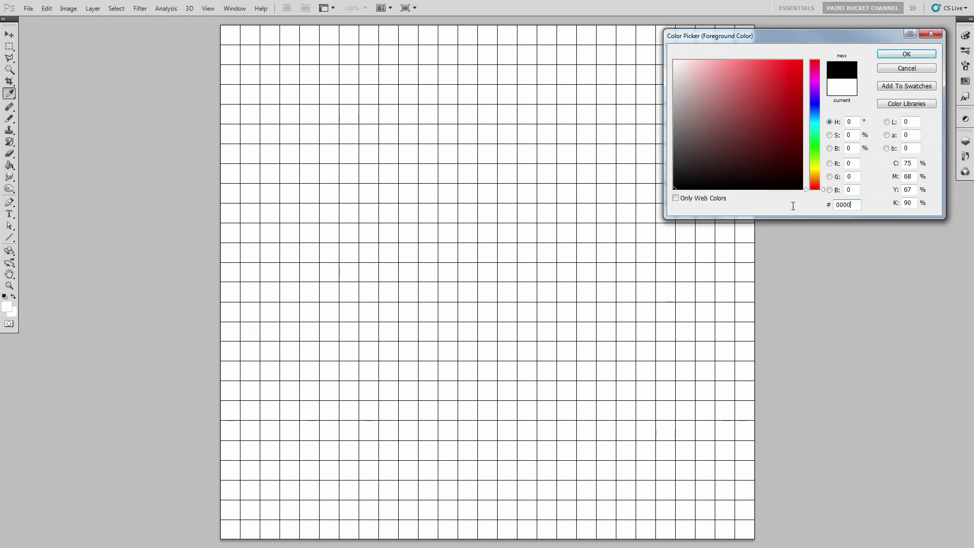
left_click(895, 55)
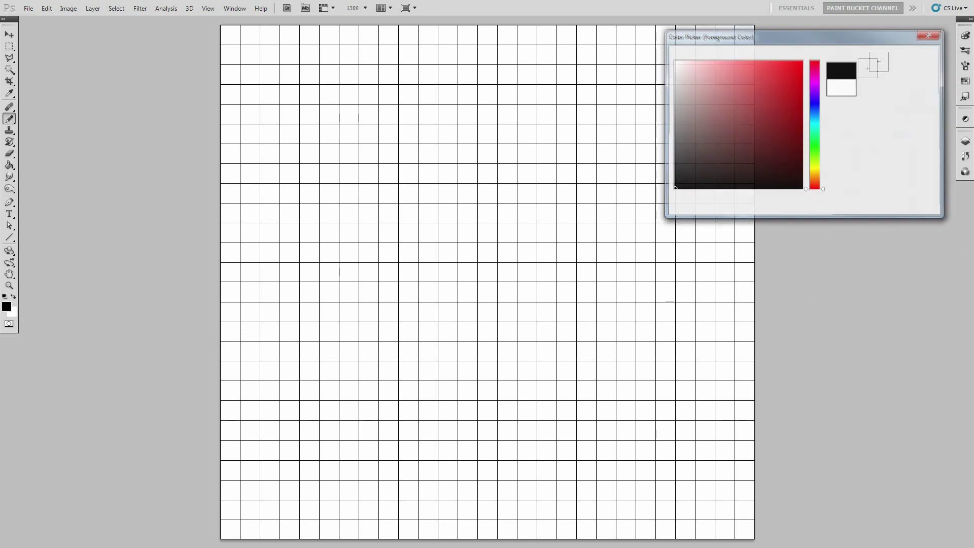
left_click(428, 55)
left_click(408, 74)
left_click(408, 94)
left_click(409, 113)
left_click(408, 133)
left_click(408, 154)
left_click(389, 173)
left_click(388, 193)
left_click(388, 213)
left_click(409, 232)
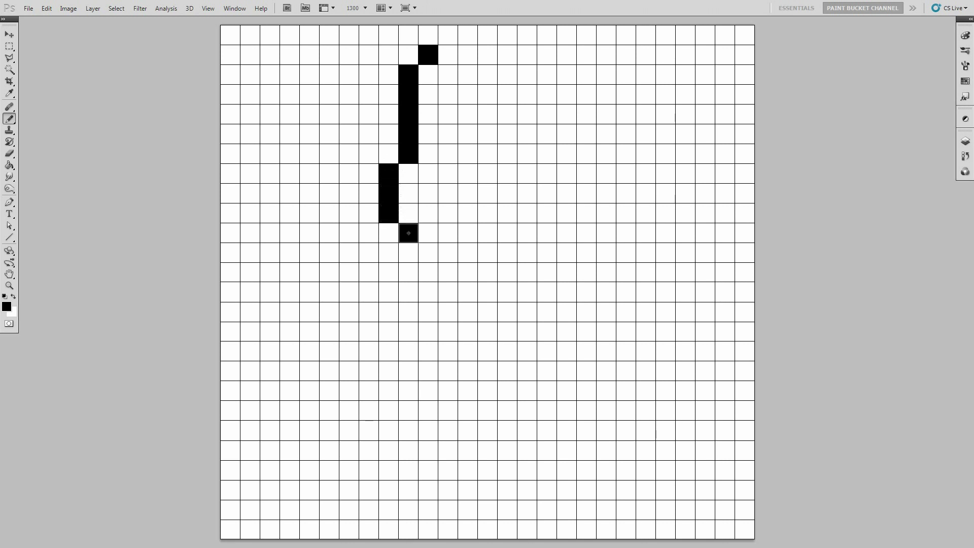
left_click(428, 253)
left_click(429, 272)
left_click(428, 292)
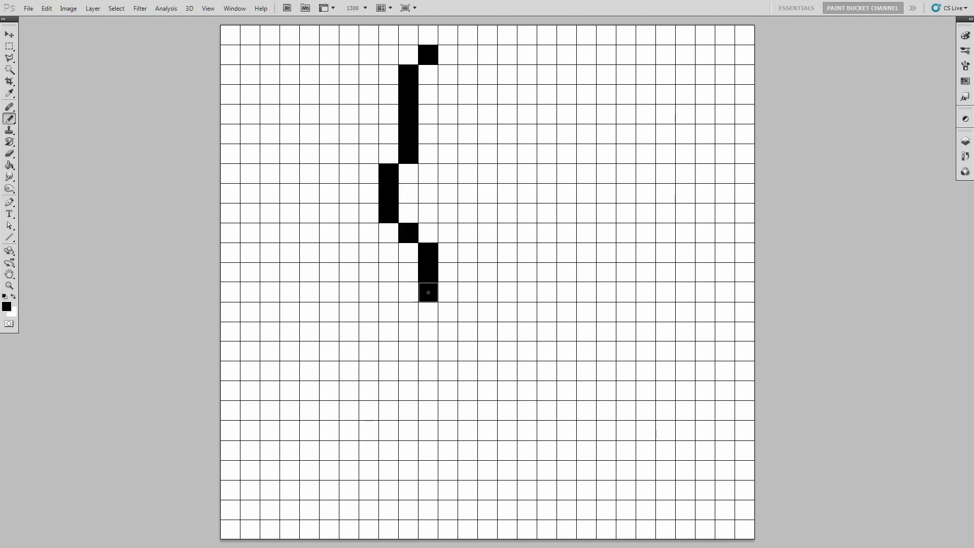
Paint the chin and mirror the left jaw line up the right side of the head in black
left_click(448, 311)
left_click(468, 331)
left_click(487, 331)
left_click(507, 331)
left_click(527, 311)
left_click(547, 292)
left_click(548, 271)
left_click(546, 253)
Complete the head outline with the right cheek, both ears and the crown, and add two single-cell black eyes
left_click(567, 233)
left_click(587, 213)
left_click(586, 193)
left_click(587, 173)
left_click(566, 153)
mouse_move(566, 140)
left_mouse_down()
mouse_move(566, 76)
mouse_move(542, 56)
mouse_move(527, 74)
mouse_move(528, 112)
mouse_move(504, 135)
mouse_move(471, 137)
mouse_move(452, 87)
left_mouse_up()
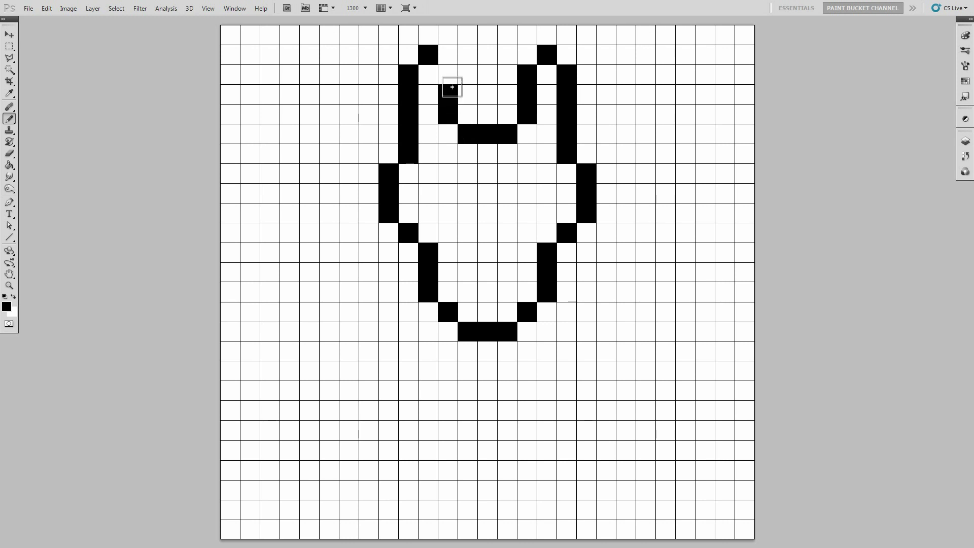
left_click(448, 76)
left_click(448, 213)
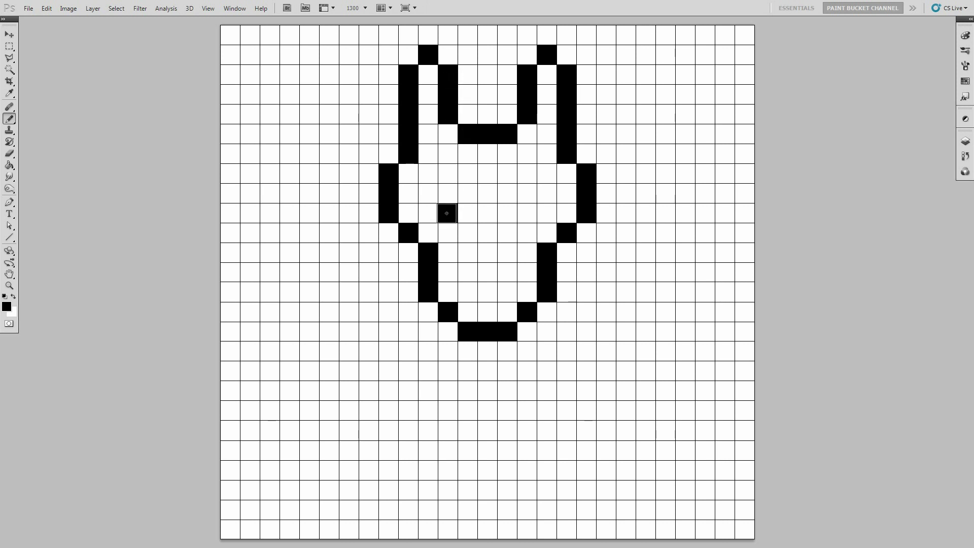
left_click(525, 213)
Outline the right wing and the right arm in black, from the top edge of the grid down beside the head
left_click(645, 35)
left_click(665, 55)
mouse_move(669, 77)
left_mouse_down()
mouse_move(704, 154)
mouse_move(724, 169)
mouse_move(725, 213)
mouse_move(748, 258)
mouse_move(748, 348)
mouse_move(707, 411)
mouse_move(685, 390)
mouse_move(637, 385)
mouse_move(626, 371)
mouse_move(652, 369)
mouse_move(685, 328)
mouse_move(646, 253)
mouse_move(644, 193)
left_mouse_up()
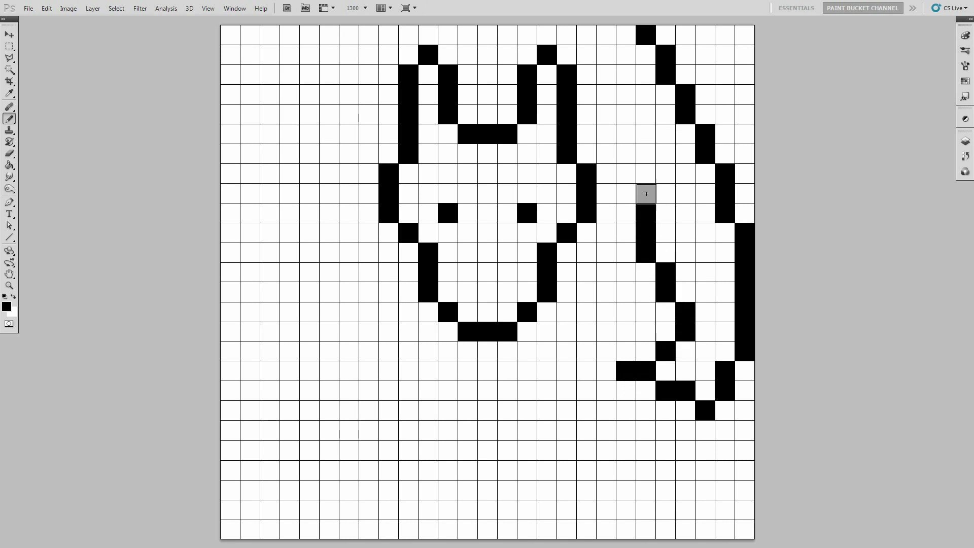
mouse_move(606, 252)
left_mouse_down()
mouse_move(625, 271)
mouse_move(627, 290)
mouse_move(566, 293)
mouse_move(611, 356)
left_mouse_up()
mouse_move(608, 161)
left_mouse_down()
mouse_move(607, 115)
mouse_move(626, 93)
mouse_move(626, 55)
left_mouse_up()
Outline the left wing and left arm in black, mirroring the right side
mouse_move(329, 35)
left_mouse_down()
mouse_move(311, 47)
mouse_move(249, 176)
mouse_move(250, 212)
mouse_move(231, 233)
mouse_move(230, 350)
mouse_move(270, 411)
mouse_move(304, 391)
mouse_move(309, 408)
left_mouse_up()
left_click(348, 373)
mouse_move(331, 373)
left_mouse_down()
mouse_move(293, 336)
mouse_move(287, 314)
mouse_move(329, 249)
mouse_move(335, 196)
left_mouse_up()
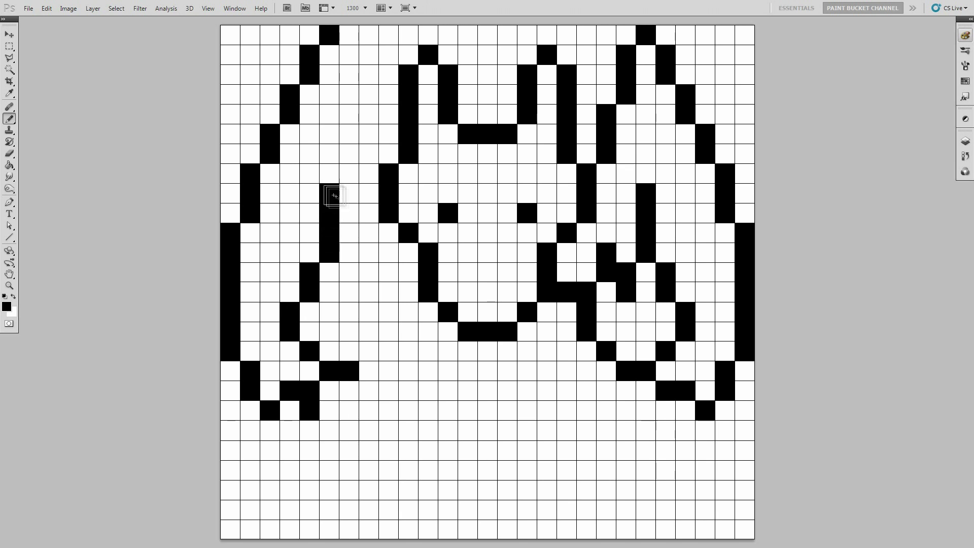
left_click(368, 251)
mouse_move(369, 269)
left_mouse_down()
mouse_move(347, 292)
mouse_move(360, 298)
mouse_move(407, 292)
mouse_move(389, 311)
mouse_move(377, 350)
left_mouse_up()
Outline the left hip, leg and foot in black, ending at the lower-left corner of the belly
left_click(407, 371)
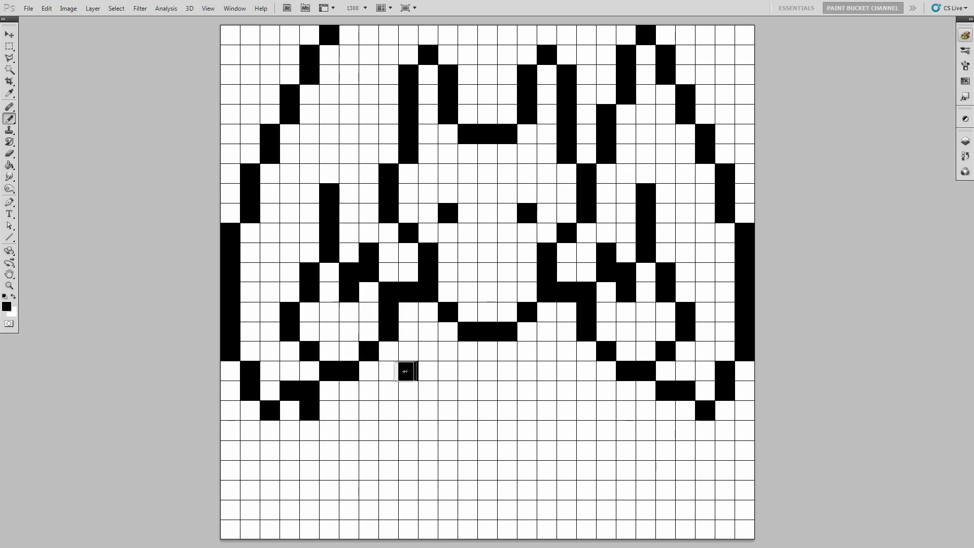
left_click(369, 391)
left_click_drag(388, 408, 391, 433)
left_click(406, 447)
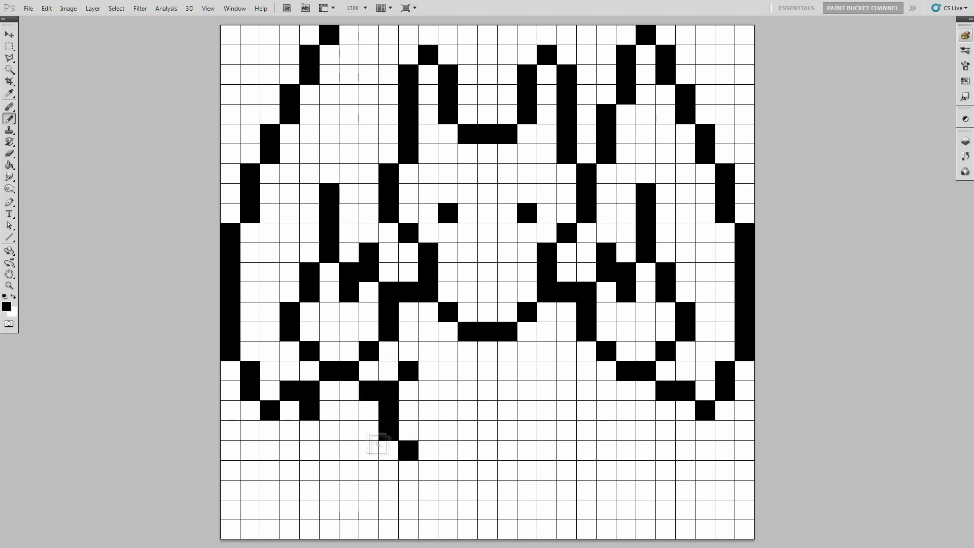
left_click(349, 410)
mouse_move(329, 429)
left_mouse_down()
mouse_move(332, 485)
mouse_move(309, 509)
mouse_move(333, 530)
mouse_move(390, 530)
left_mouse_up()
left_click(409, 509)
left_click(427, 469)
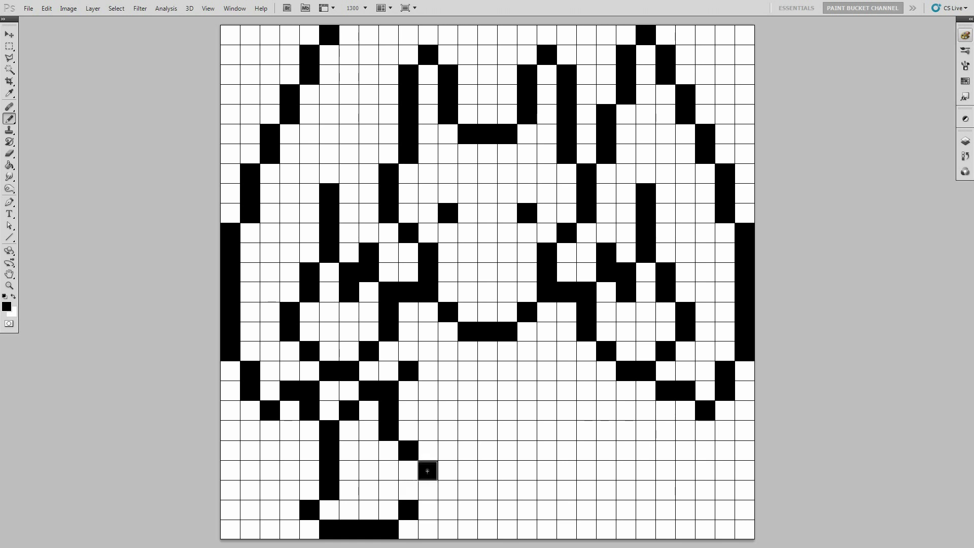
Outline the belly's underside and the right leg and foot, and close the left wing's upper inner edge in black
mouse_move(427, 489)
left_mouse_down()
mouse_move(547, 490)
mouse_move(547, 473)
mouse_move(584, 434)
mouse_move(587, 393)
mouse_move(604, 391)
mouse_move(574, 386)
mouse_move(565, 371)
mouse_move(584, 374)
mouse_move(622, 387)
mouse_move(667, 512)
mouse_move(648, 531)
mouse_move(588, 536)
mouse_move(567, 509)
left_mouse_up()
left_click(566, 374)
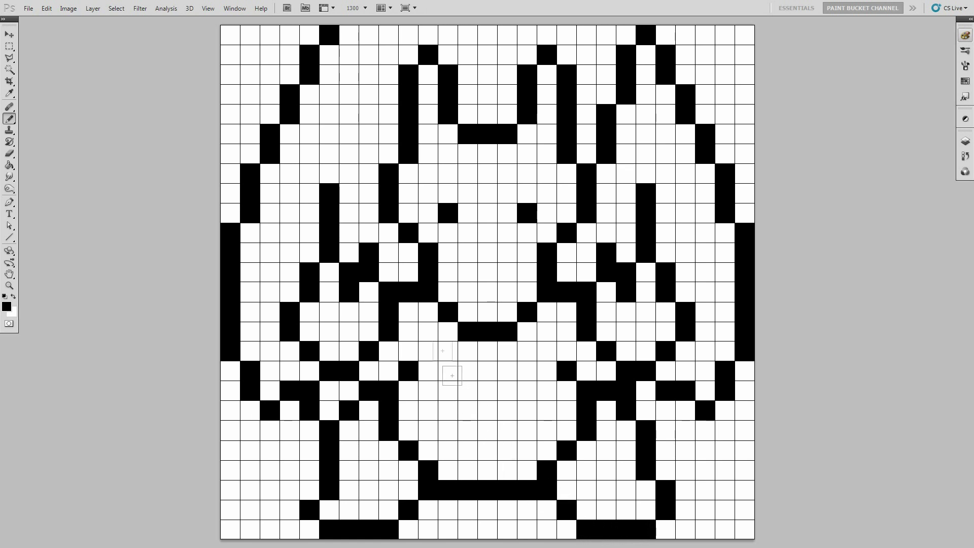
mouse_move(371, 156)
left_mouse_down()
mouse_move(366, 112)
mouse_move(349, 99)
mouse_move(348, 50)
left_mouse_up()
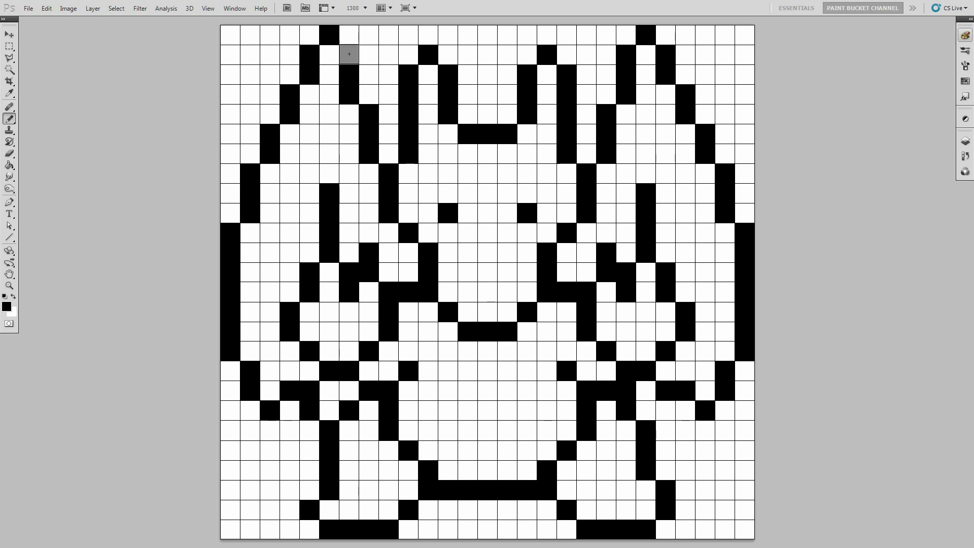
Set the foreground colour to f88058 and brush highlights on the right wing tip, between the ears, on the right ear and forehead
left_click(7, 307)
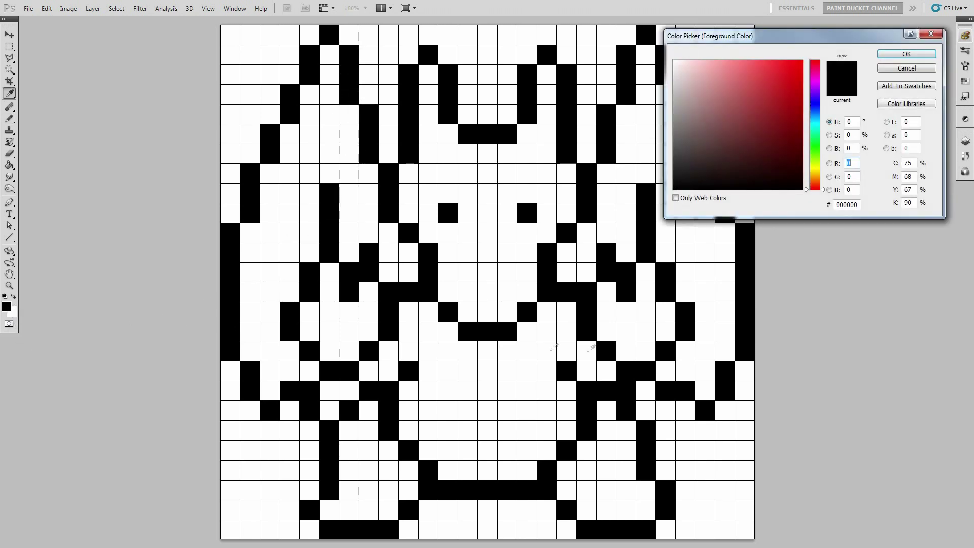
type("0f8805")
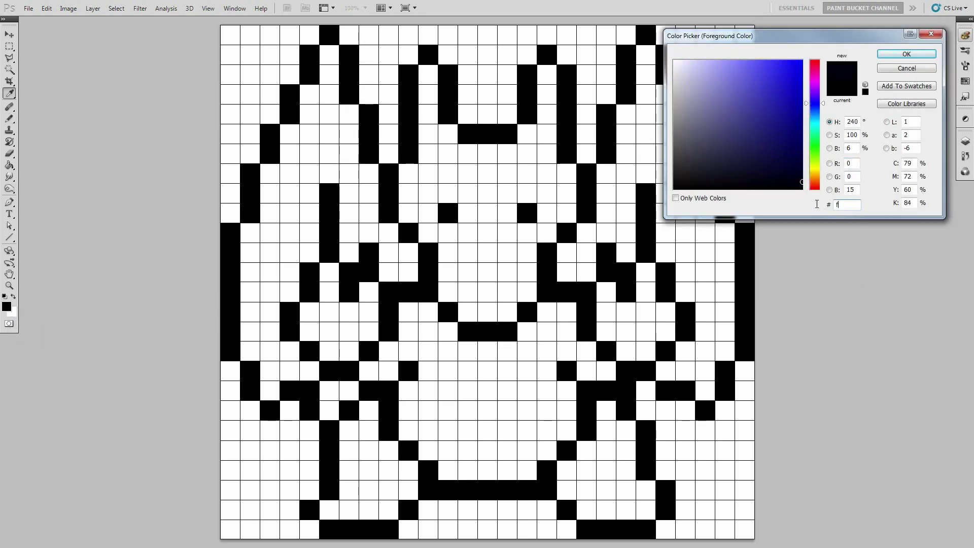
type("88058")
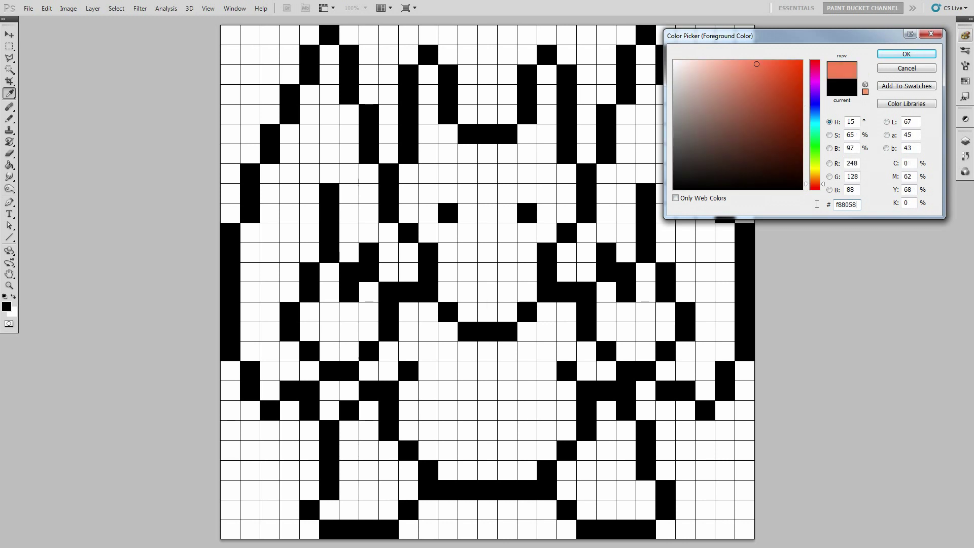
left_click(906, 54)
key("b")
left_click(644, 53)
mouse_move(492, 40)
left_mouse_down()
mouse_move(506, 50)
mouse_move(506, 74)
mouse_move(488, 95)
left_mouse_up()
left_click(487, 113)
mouse_move(547, 94)
left_mouse_down()
mouse_move(529, 133)
mouse_move(548, 152)
mouse_move(509, 153)
mouse_move(528, 173)
mouse_move(509, 174)
mouse_move(487, 213)
left_mouse_up()
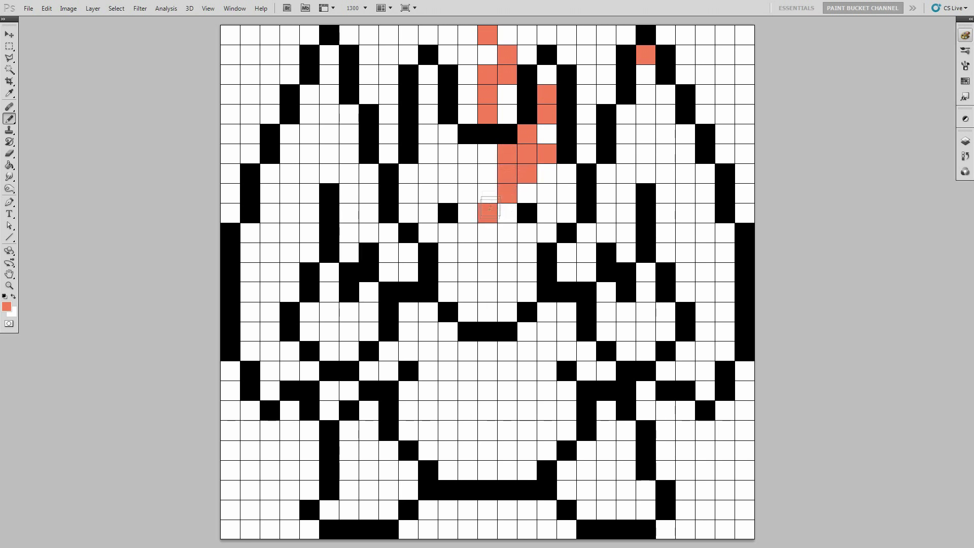
Paint f88058 highlights on the left ear, left forehead, muzzle and chin
mouse_move(425, 94)
left_mouse_down()
mouse_move(437, 118)
mouse_move(429, 153)
mouse_move(449, 157)
mouse_move(448, 172)
mouse_move(463, 174)
mouse_move(467, 193)
left_mouse_up()
mouse_move(467, 251)
left_mouse_down()
mouse_move(484, 272)
mouse_move(507, 253)
left_mouse_up()
left_click(487, 311)
Paint f88058 highlight cells along the inside of the left wing's outer edge, from tip to lower side
left_click(328, 54)
left_click(309, 94)
left_click(290, 134)
left_click(271, 171)
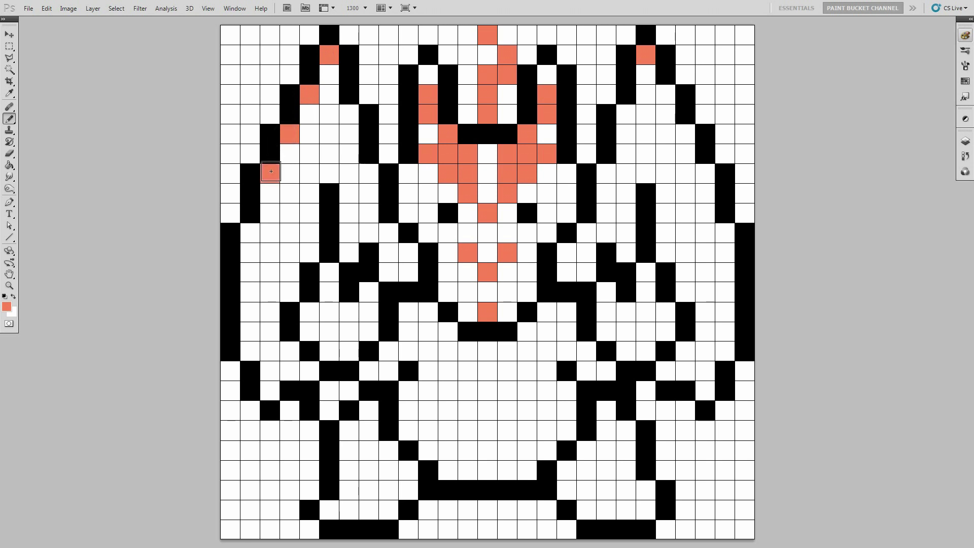
left_click(251, 290)
left_click(250, 311)
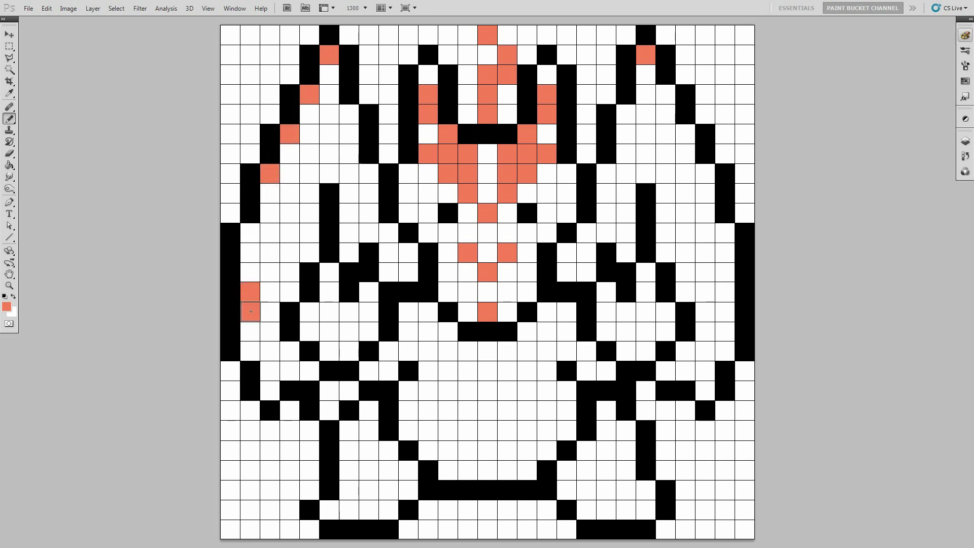
left_click(250, 330)
Paint a cross-shaped f88058 highlight on the left thigh
left_click(369, 430)
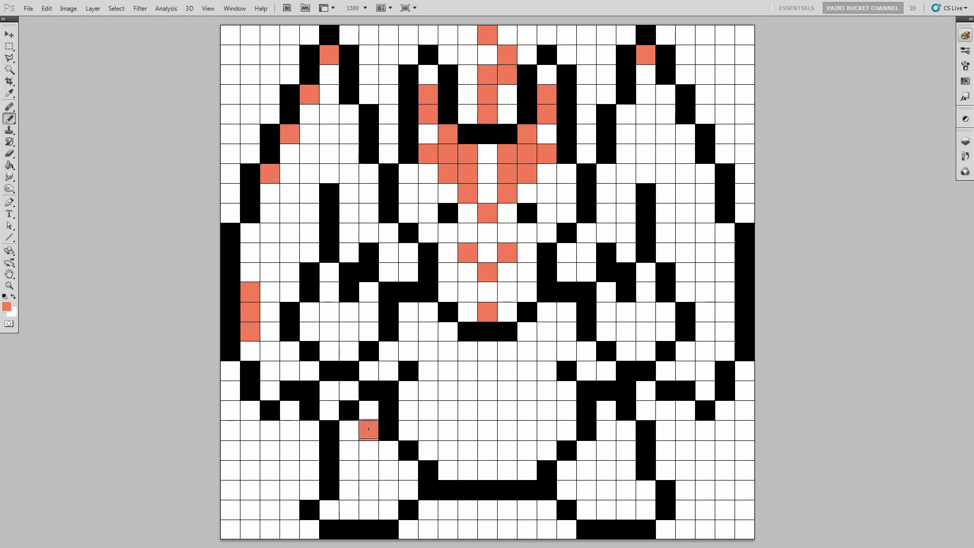
left_click(387, 446)
left_click(351, 450)
left_click(369, 470)
Set the foreground colour to d03800 and paint the right wing's tip and upper inner and outer edges
left_click(7, 307)
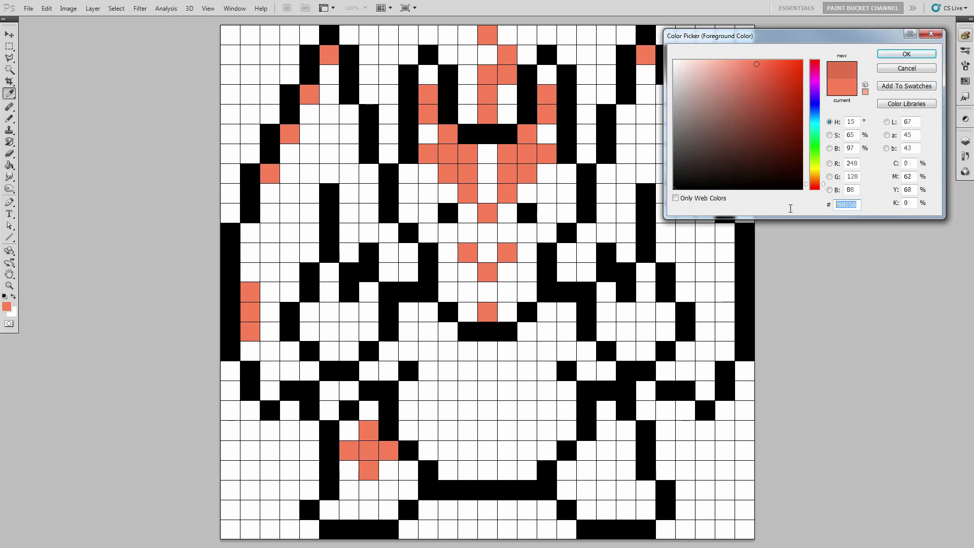
type("d038")
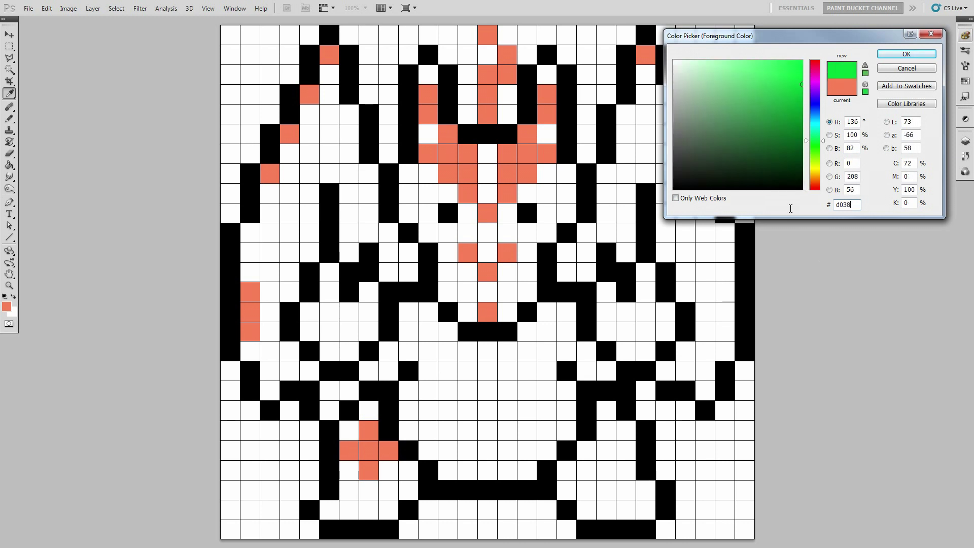
type("00")
left_click(887, 53)
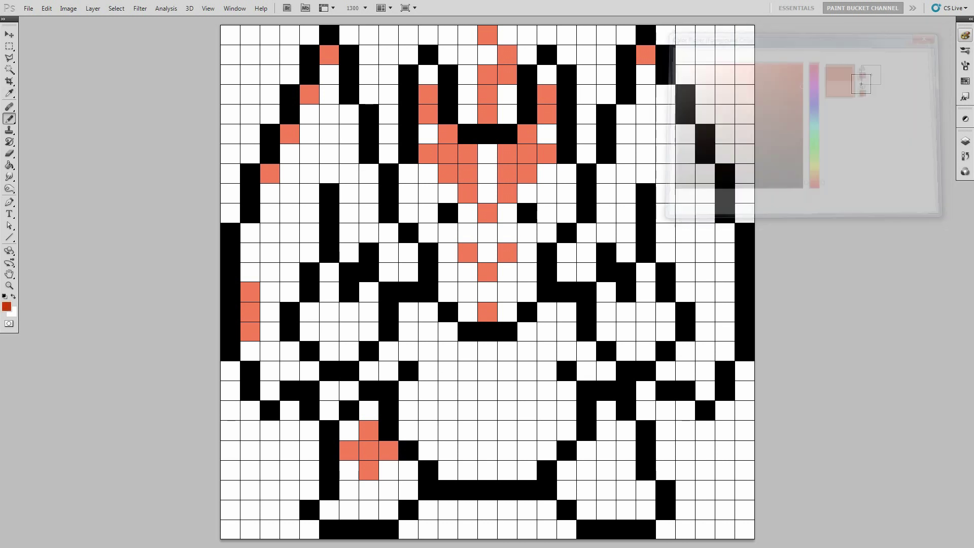
left_click(645, 75)
left_click(646, 92)
left_click(626, 114)
left_click(626, 133)
left_click(665, 114)
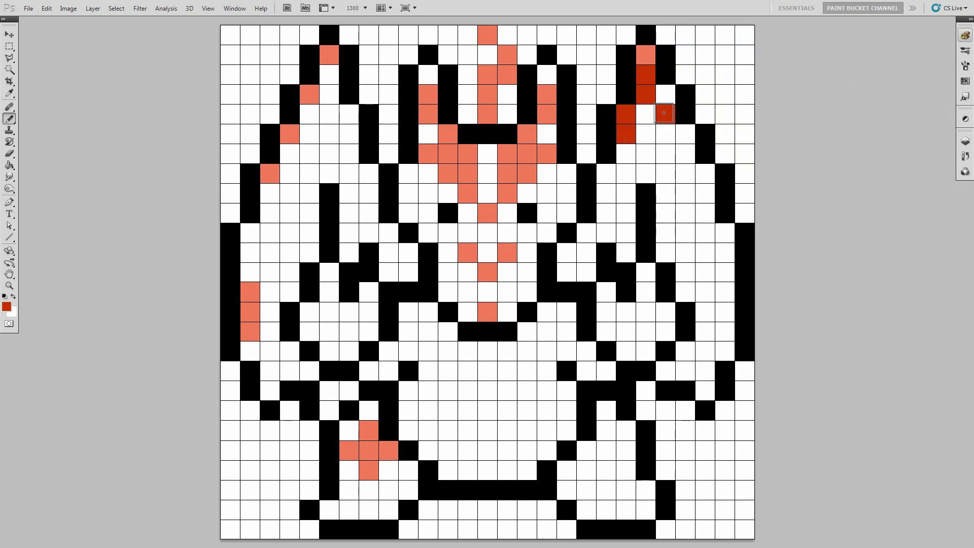
Continue the d03800 shading down the right wing's outer edge, ending with three stacked cells at its lower side
left_click(685, 133)
left_click(687, 154)
left_click(705, 173)
left_click(726, 293)
left_click(725, 310)
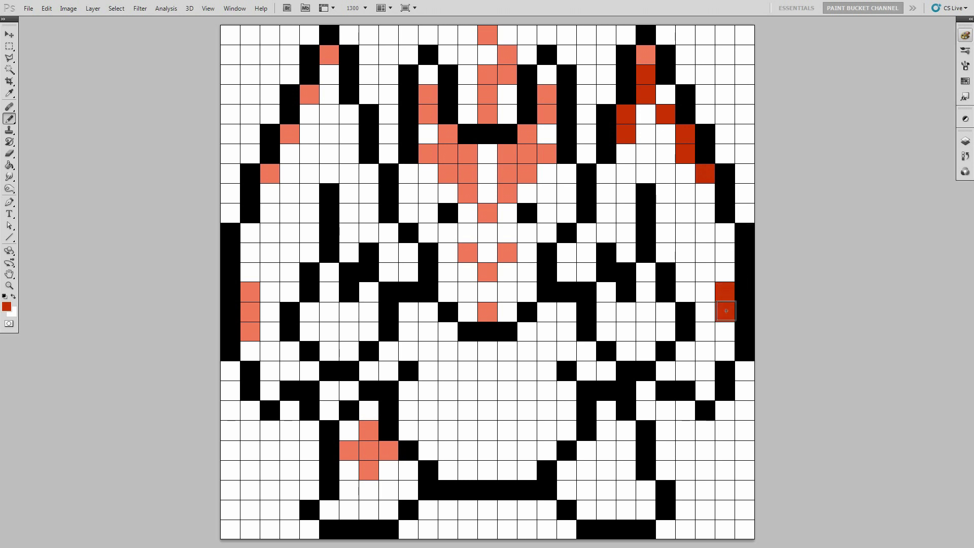
left_click(726, 330)
Shade the inside of the right arm and one cell below the right jaw with d03800
left_click(646, 293)
left_click(645, 311)
left_click(665, 331)
left_click(645, 351)
left_click(625, 351)
left_click(606, 331)
left_click(606, 311)
left_click(568, 330)
Shade the right ear's tip and base and the right side of the face with d03800
left_click(547, 74)
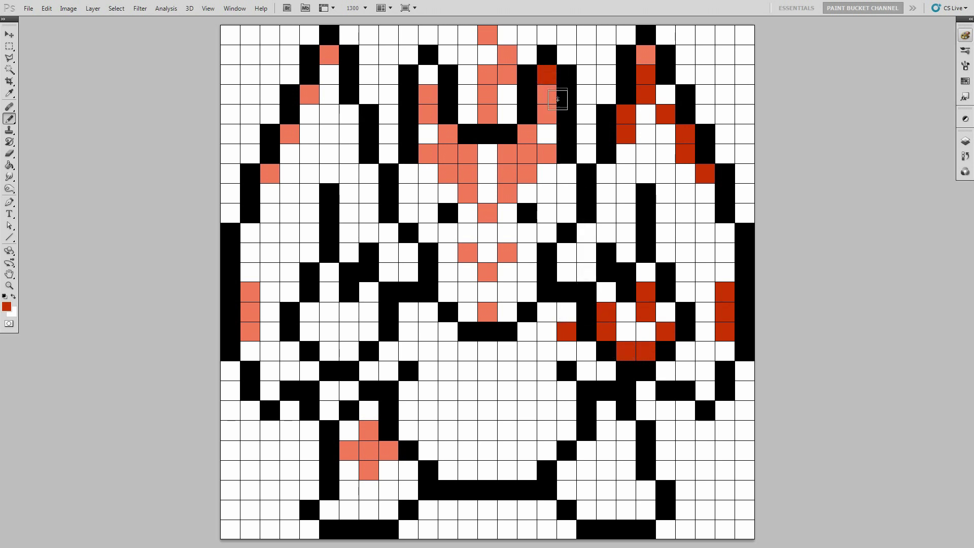
left_click(548, 131)
left_click(567, 174)
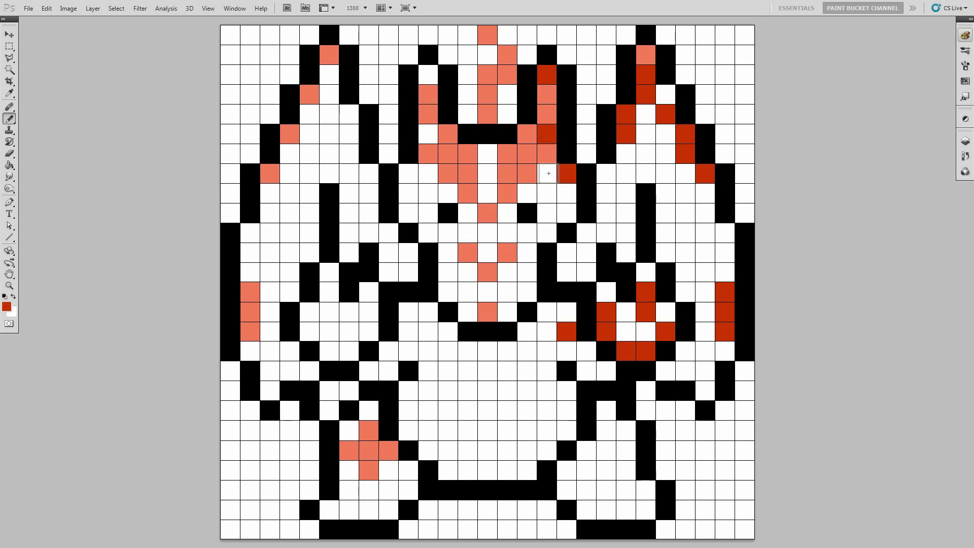
left_click(549, 173)
left_click(567, 213)
Shade the left ear's tip and base and the left temple with d03800
left_click(427, 74)
left_click(423, 140)
left_click(408, 174)
left_click(428, 173)
Paint d03800 on the centre of the forehead, left cheek, muzzle and the cells below the left jaw
left_click(487, 171)
left_click(487, 193)
left_click(416, 215)
mouse_move(425, 233)
left_mouse_down()
mouse_move(538, 240)
mouse_move(529, 271)
mouse_move(480, 256)
mouse_move(449, 269)
mouse_move(474, 293)
mouse_move(505, 292)
mouse_move(480, 311)
mouse_move(427, 314)
left_mouse_up()
left_click(408, 331)
Shade the inner edge, tip and upper outer edge of the left wing with d03800
left_click(368, 173)
left_click_drag(355, 138, 350, 115)
left_click(331, 76)
left_click(327, 94)
left_click(309, 112)
left_click(287, 155)
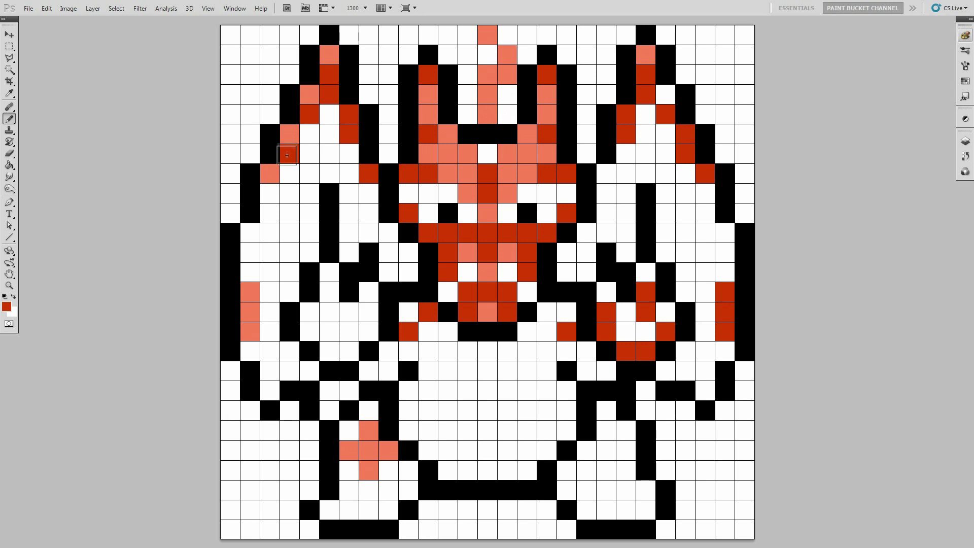
Continue the d03800 shading down the left wing's outer edge to its bottom corner, around the existing highlight
left_click(271, 193)
left_click(270, 213)
left_click(251, 231)
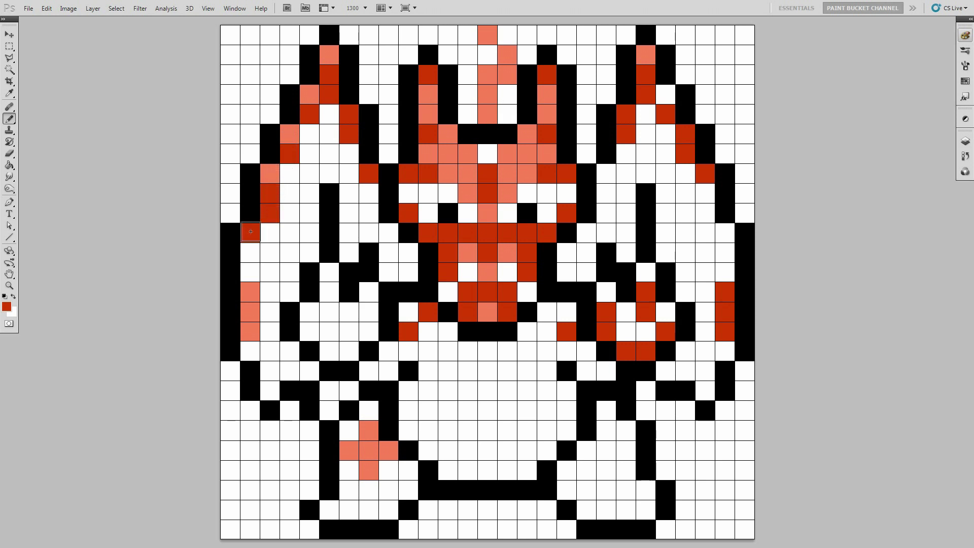
left_click(250, 251)
left_click(250, 272)
left_click(254, 349)
left_click(270, 370)
left_click(270, 389)
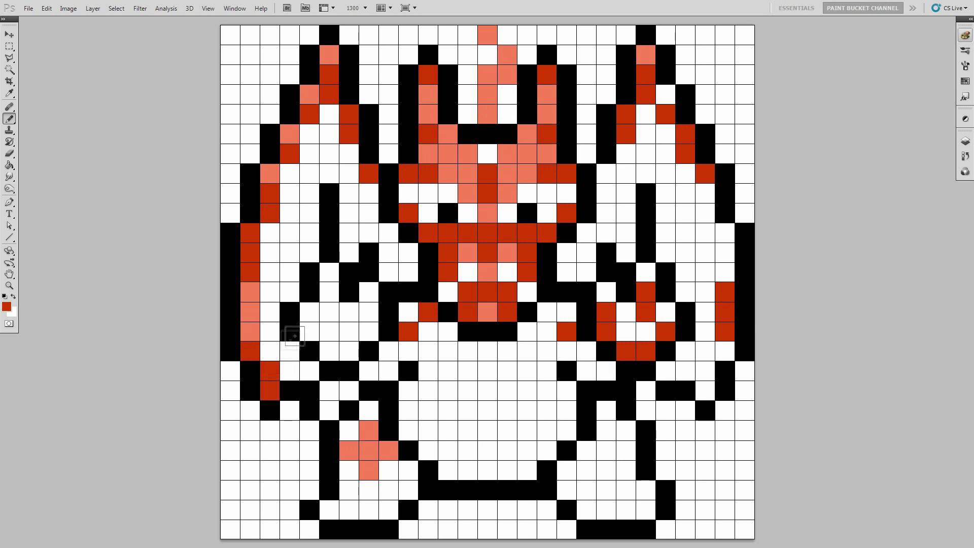
Outline the inside of the left hand with d03800, from the upper finger around the palm to the inner edge
left_click(329, 291)
left_click(329, 311)
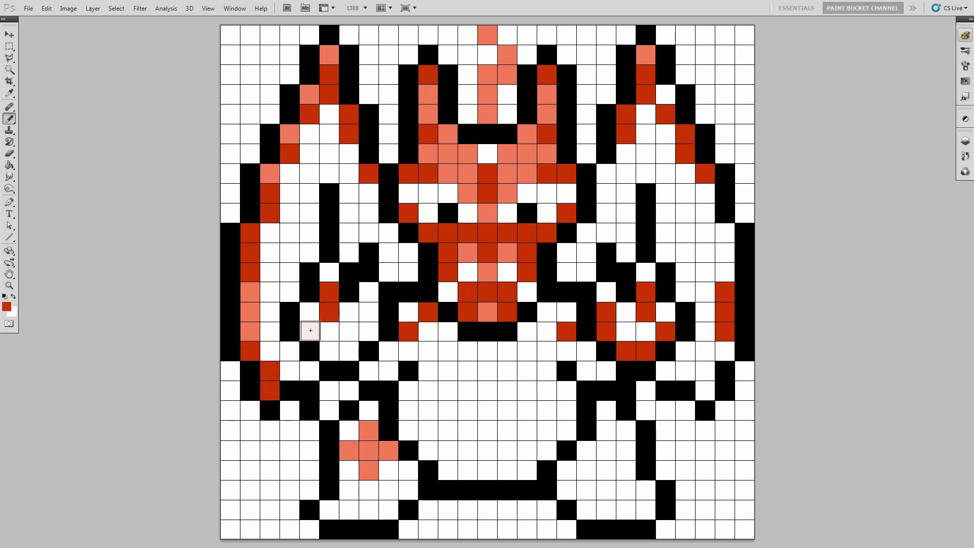
left_click(311, 330)
left_click(329, 351)
left_click(349, 351)
left_click(367, 333)
left_click(368, 312)
Shade the left hip, thigh and foot with d03800 around the existing leg highlight
left_click(329, 390)
left_click(348, 390)
left_click(368, 410)
left_click(353, 428)
left_click(348, 470)
left_click(355, 504)
left_click(369, 490)
left_click(389, 471)
Shade the belly's left rim with d03800, stepping up to the single chest cell above its upper-left corner
left_click(408, 430)
left_click(408, 410)
left_click(409, 390)
left_click(429, 390)
left_click(430, 371)
left_click(446, 371)
left_click(448, 351)
Continue the d03800 rim across the top of the belly and down its right side, including the raised right chest cell
left_click(468, 370)
left_click(487, 370)
left_click(505, 371)
left_click(527, 370)
left_click(528, 353)
left_click(543, 368)
left_click(547, 390)
left_click(565, 395)
left_click(566, 410)
left_click(567, 430)
Shade the middle of the right thigh and one cell above the right foot with d03800
left_click(606, 430)
left_click(621, 447)
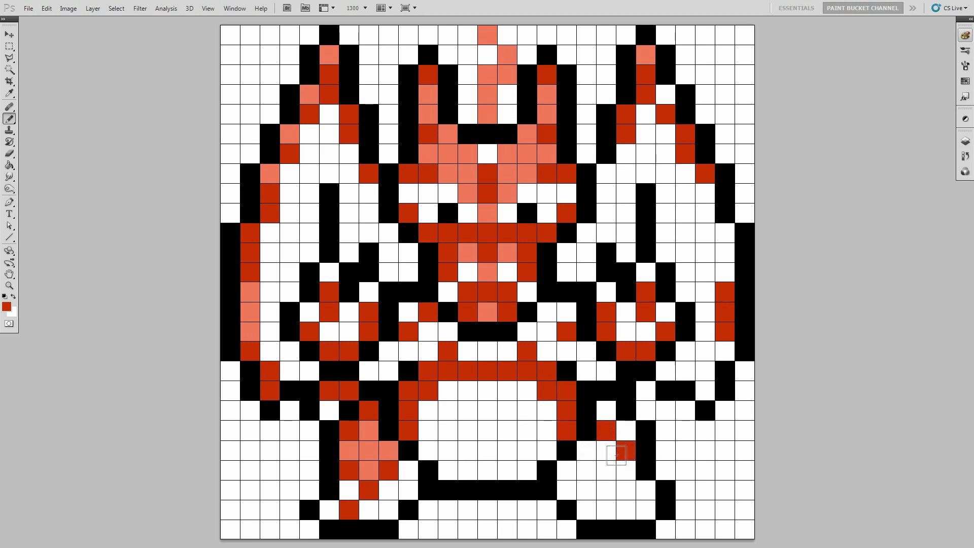
left_click(587, 451)
left_click(586, 469)
left_click(607, 471)
left_click(624, 489)
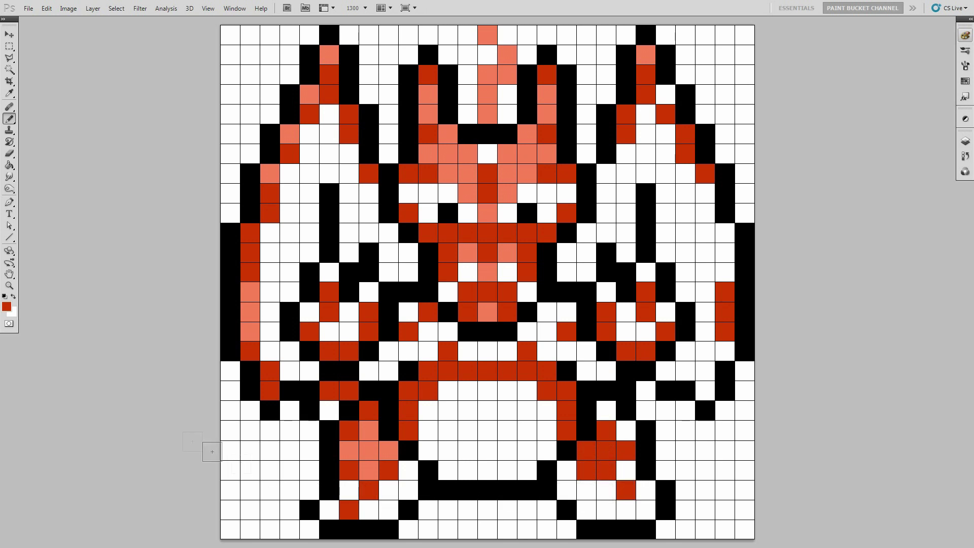
Set the foreground colour to 980000 and shade the right wing's outer edge, tip and inner edge
left_click(7, 307)
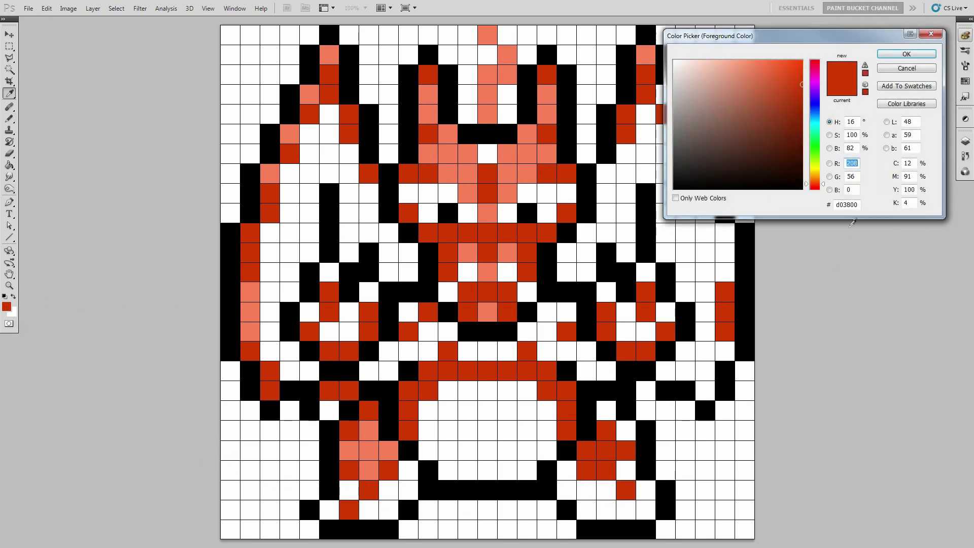
type("98")
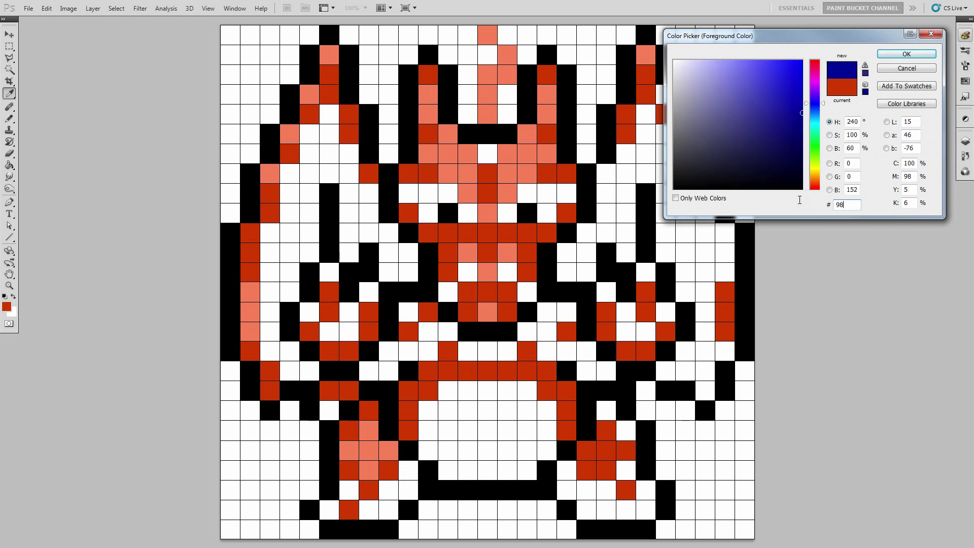
type("0000")
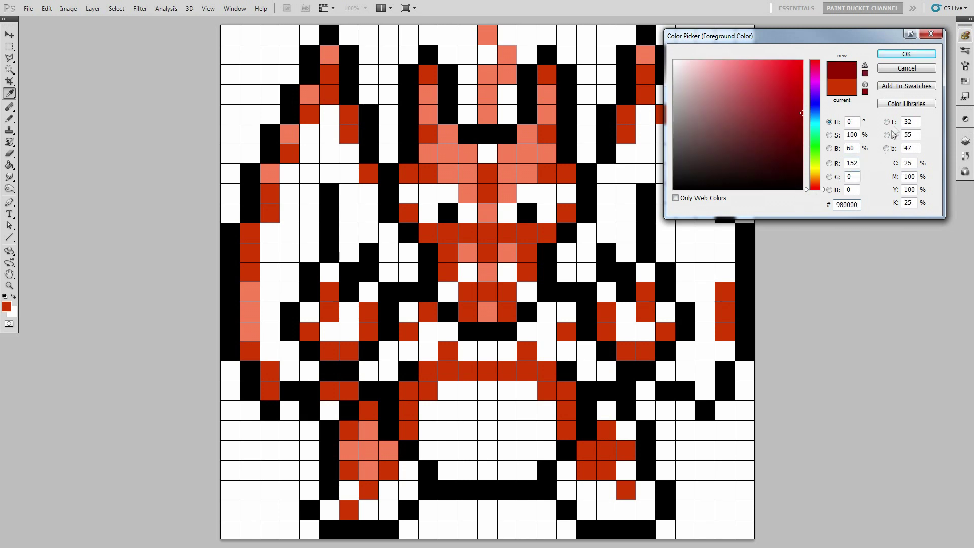
key("Return")
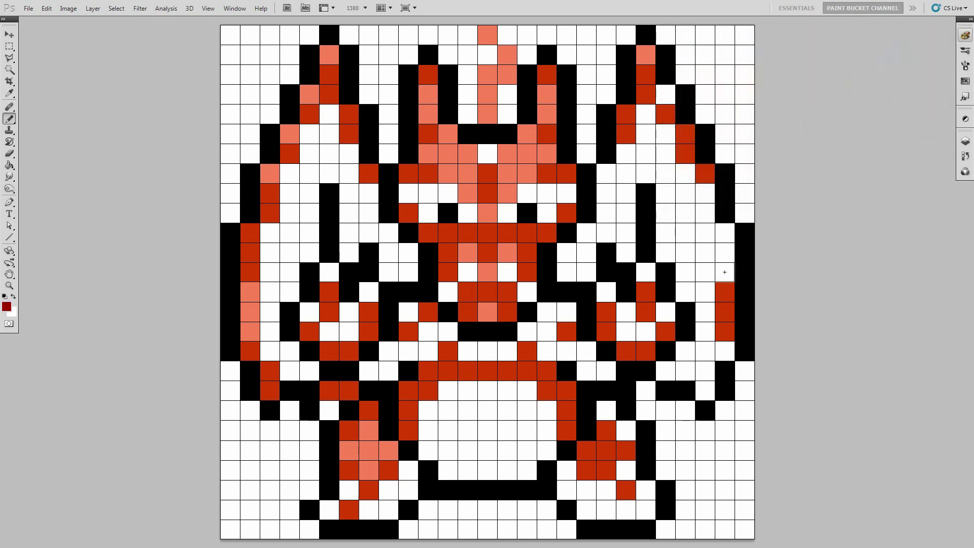
mouse_move(724, 272)
left_mouse_down()
mouse_move(724, 233)
mouse_move(683, 168)
left_mouse_up()
left_click(666, 133)
left_click_drag(648, 116, 666, 95)
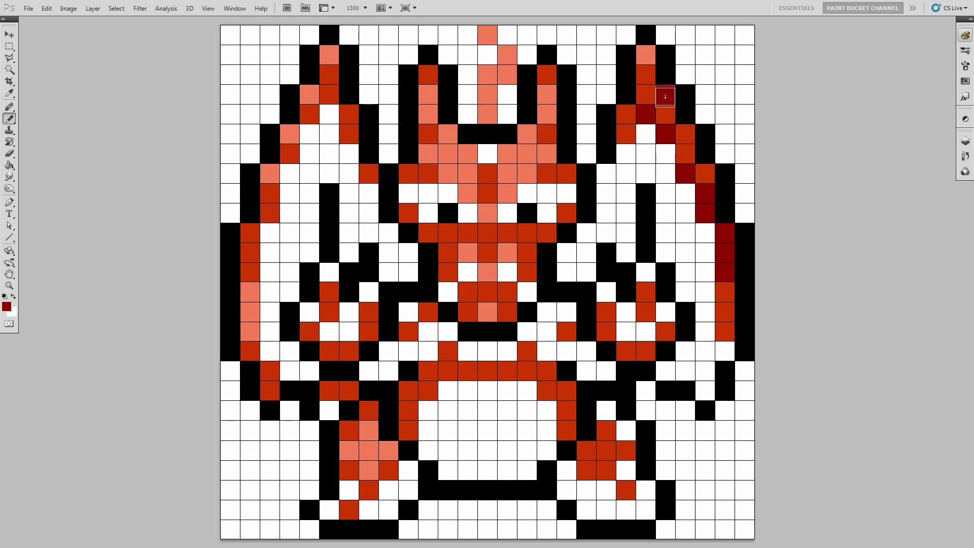
left_click(628, 151)
left_click(606, 173)
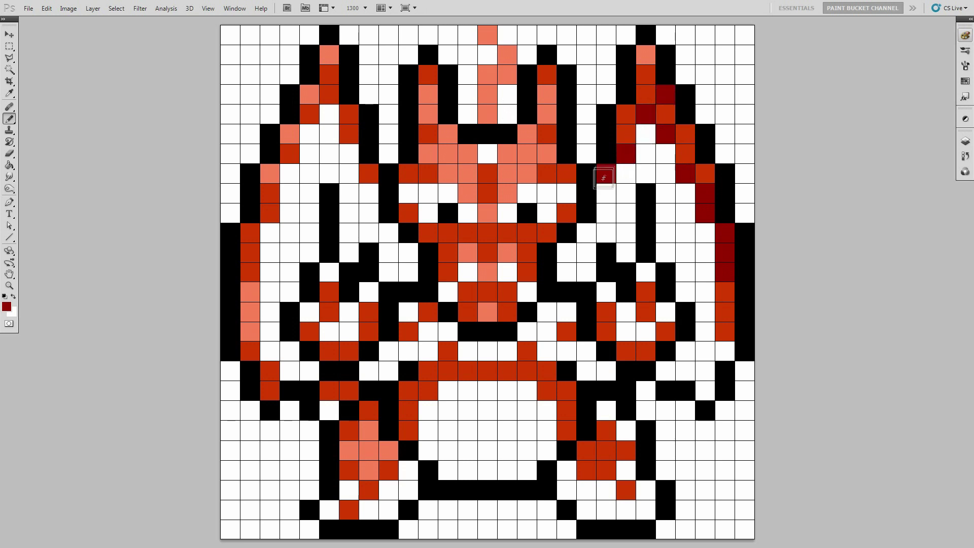
Add 980000 shadow cells to the forehead, around both eyes, on the temples and at the nostrils
left_click(565, 194)
left_click(527, 194)
left_click(487, 154)
left_click(508, 217)
left_click(512, 269)
left_click(469, 274)
left_click(467, 213)
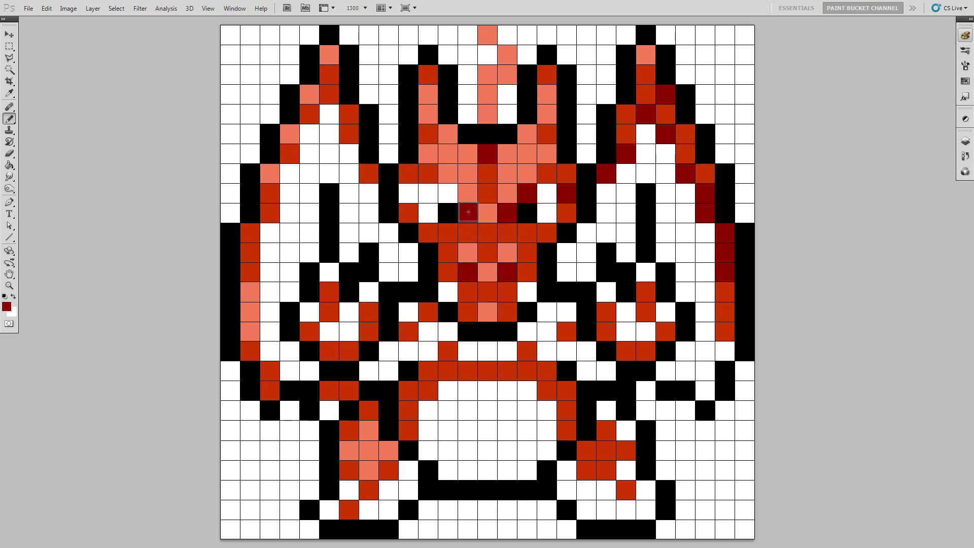
left_click(447, 193)
left_click(409, 192)
Add 980000 shadow cells along the left wing's inner edge and below its tip
left_click(369, 194)
left_click(347, 151)
left_click(329, 114)
left_click(309, 134)
Fill the palm of the left hand with three 980000 cells
left_click(331, 331)
left_click(348, 332)
left_click(349, 313)
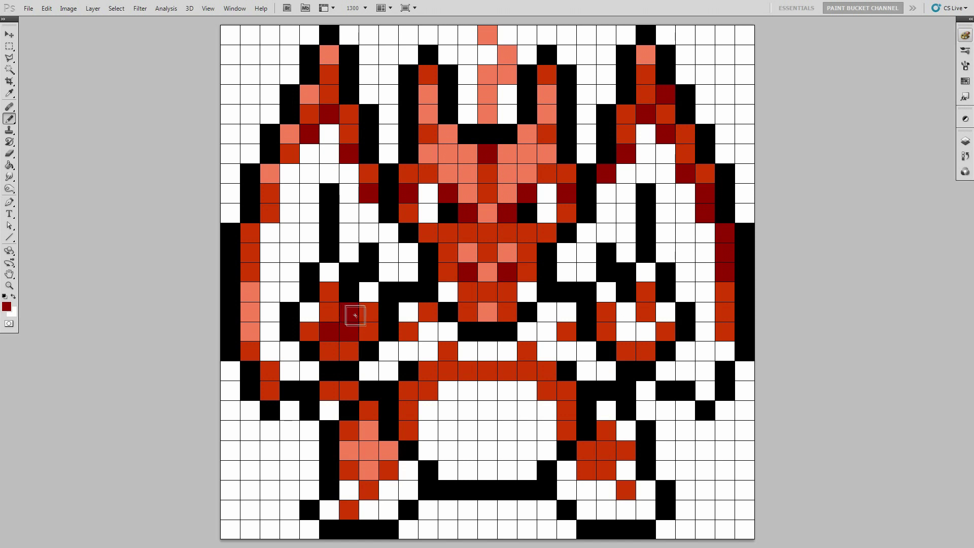
Paint 980000 shadow along the left forearm, left shoulder and the centre of the chest below the chin
left_click(372, 373)
left_click(388, 372)
left_click(388, 351)
left_click(409, 351)
left_click(428, 351)
left_click(408, 312)
left_click(428, 330)
left_click(447, 330)
left_click(467, 350)
left_click(487, 351)
left_click(507, 350)
Paint 980000 shadow over the right side of the chest, the right shoulder and the right forearm
left_click(526, 333)
left_click(544, 331)
left_click(546, 312)
left_click(565, 313)
left_click(548, 350)
left_click(566, 349)
left_click(588, 351)
left_click(588, 369)
left_click(607, 370)
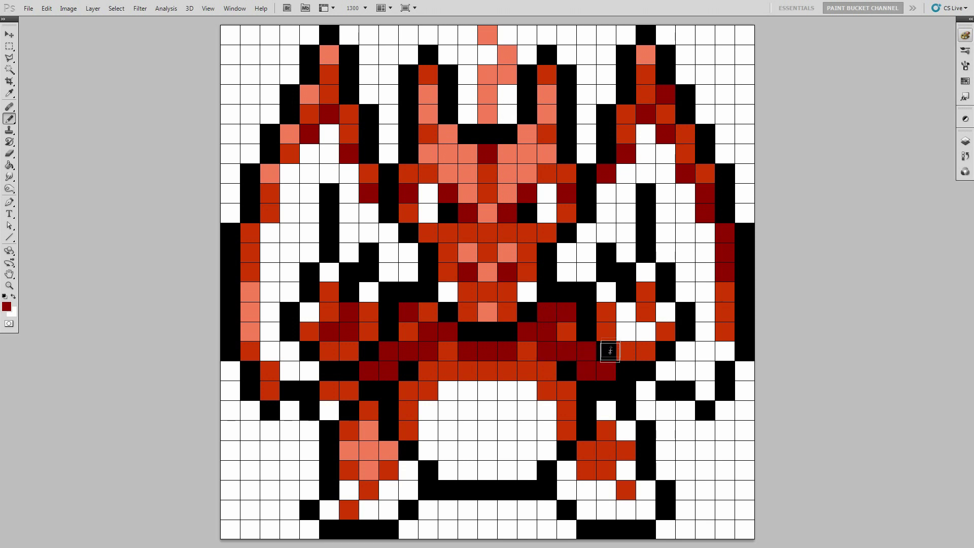
Fill the right palm and the lower outer corner of the right wing with 980000
left_click(626, 308)
left_click(626, 327)
left_click(645, 330)
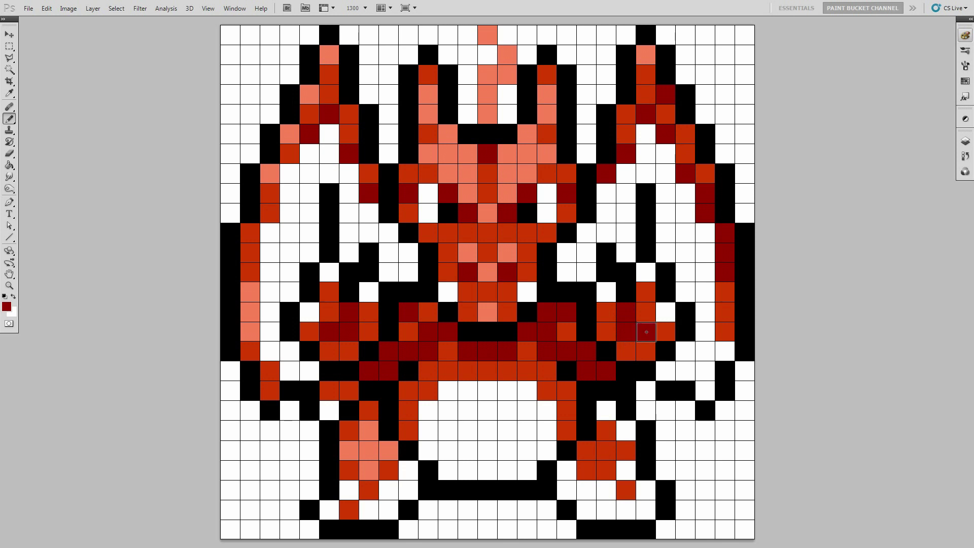
left_click(721, 349)
left_click(705, 371)
left_click(705, 390)
Shade the right leg's top, outer side, foot and inner side with 980000
left_click(607, 410)
left_click(626, 430)
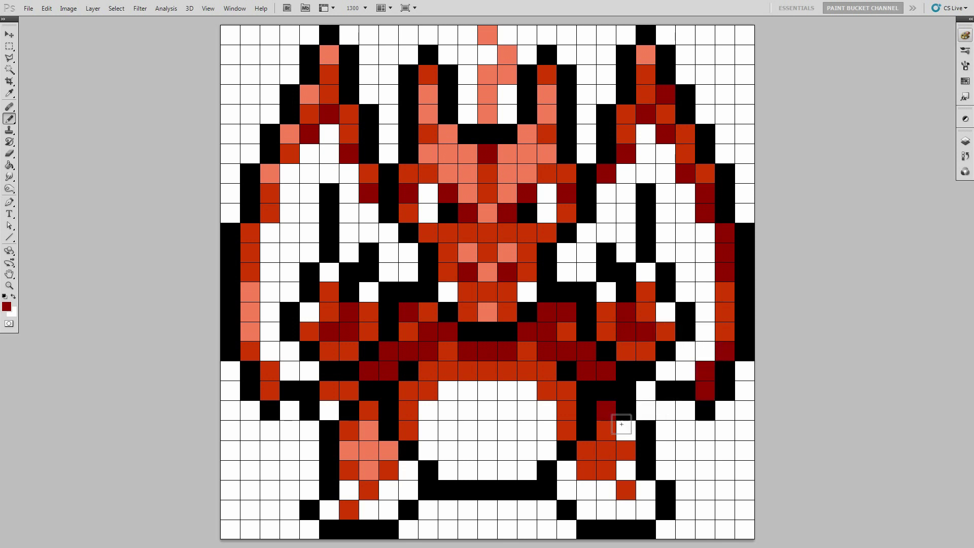
left_click(626, 470)
left_click(646, 490)
left_click(626, 509)
left_click(607, 489)
left_click(587, 490)
left_click(587, 509)
left_click(567, 490)
left_click(567, 469)
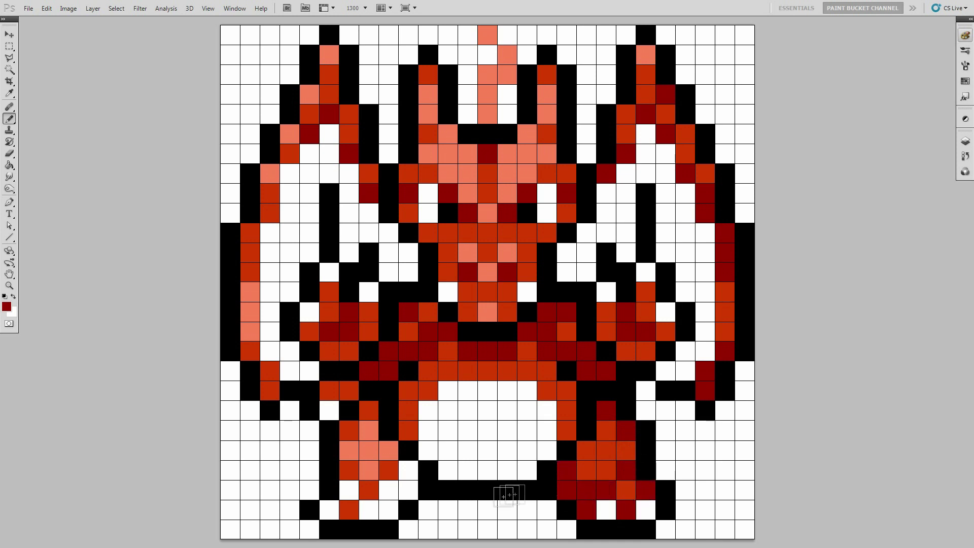
Shade the inner side of the left leg and parts of the left foot with 980000
left_click(410, 469)
left_click(410, 489)
left_click(388, 489)
left_click(389, 508)
left_click(349, 490)
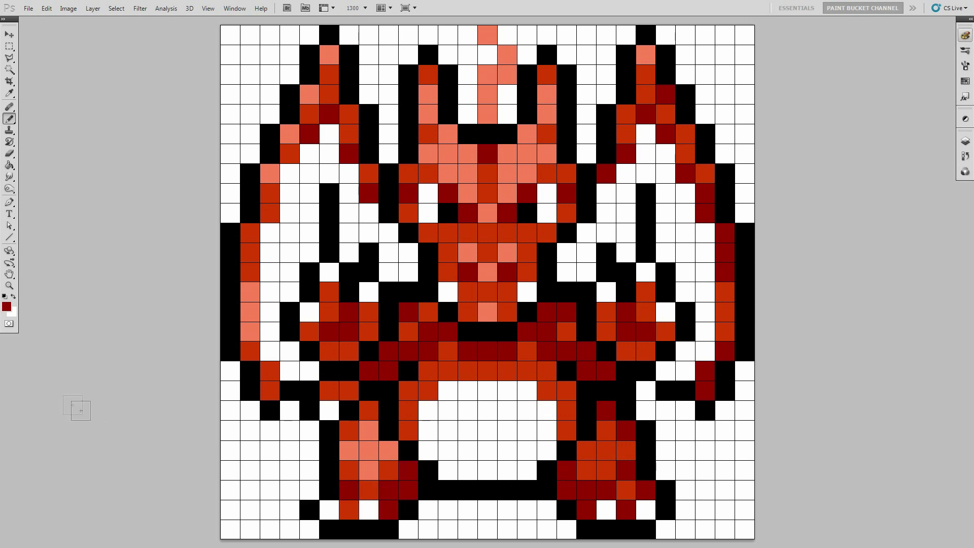
Set the foreground colour to f8f000 and fill two stacked cells beside the light column between the horns
left_click(7, 307)
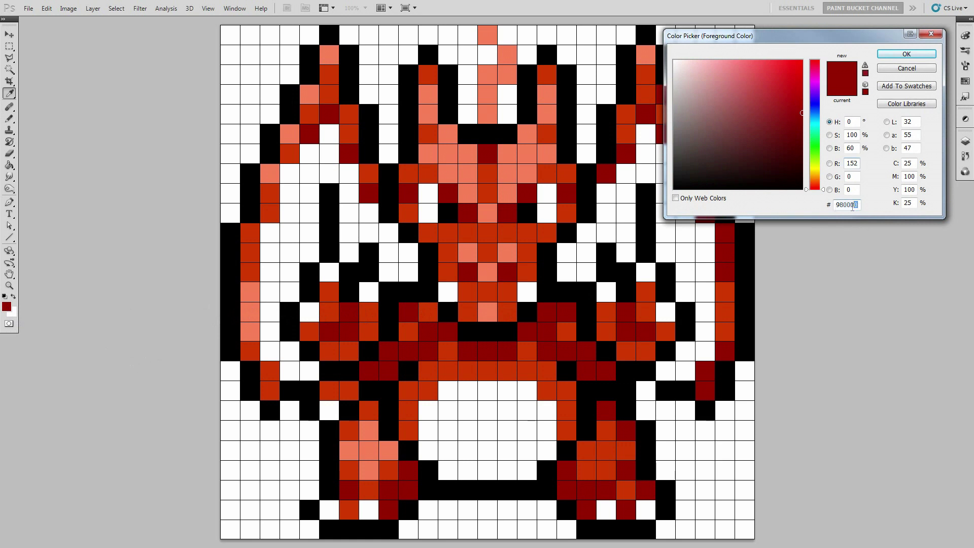
type("f8f")
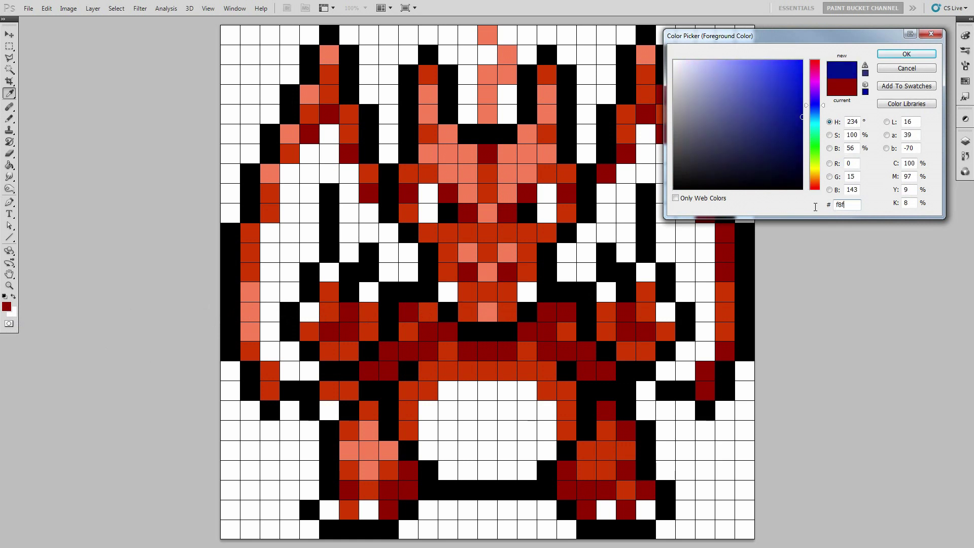
type("000")
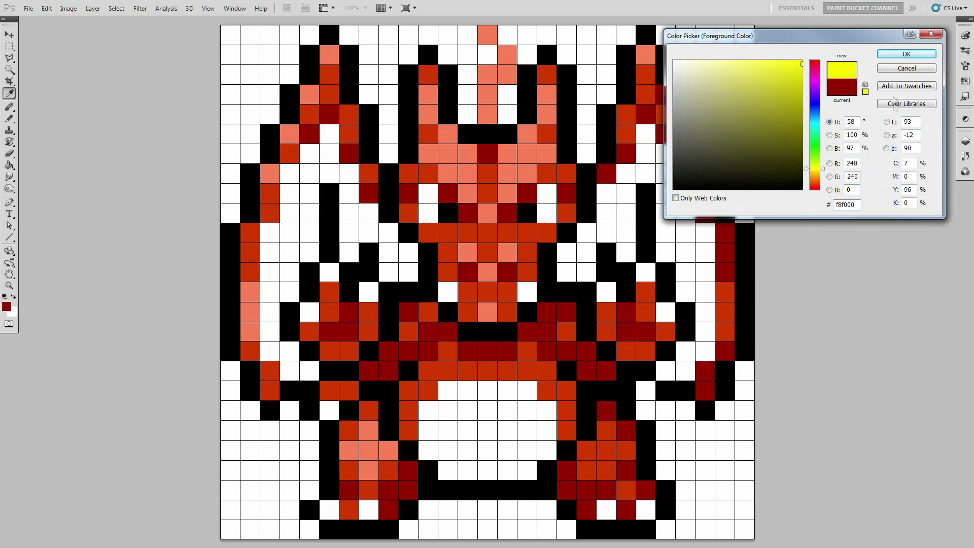
left_click(907, 54)
left_click(508, 94)
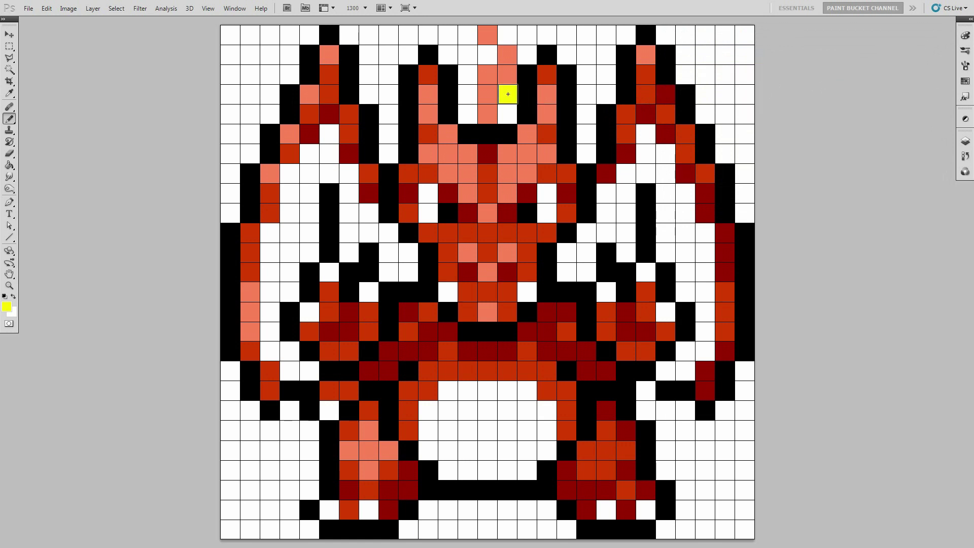
left_click(505, 112)
Fill the middle cells of the belly's two upper rows with f8f000
left_click(470, 390)
left_click(487, 391)
left_click(526, 409)
left_click(507, 410)
left_click(488, 411)
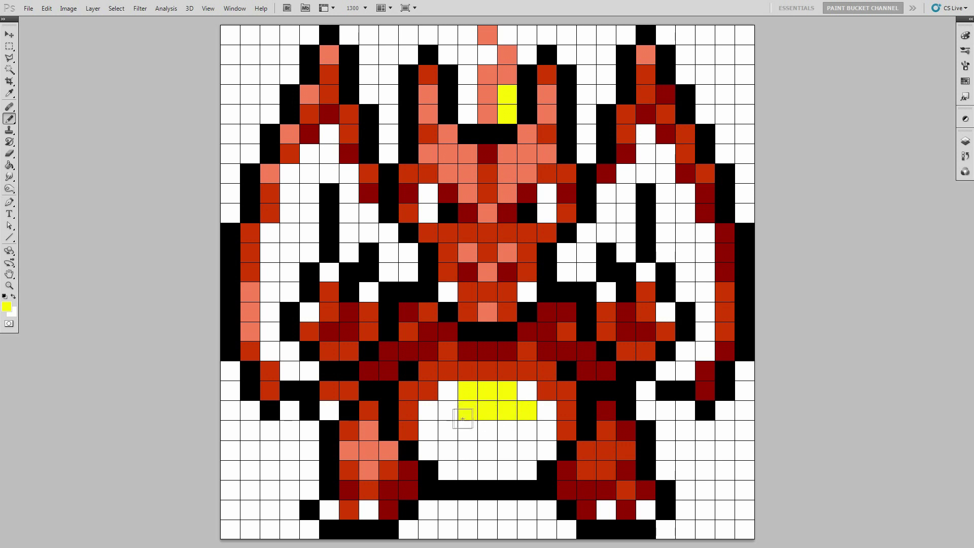
left_click(448, 411)
Fill the belly's third and fourth rows with f8f000, leaving the right rim and the lower corners empty
left_click(430, 427)
left_click(449, 428)
left_click(468, 430)
left_click(487, 431)
left_click(507, 431)
left_click(525, 430)
left_click(506, 450)
left_click(483, 456)
left_click(466, 452)
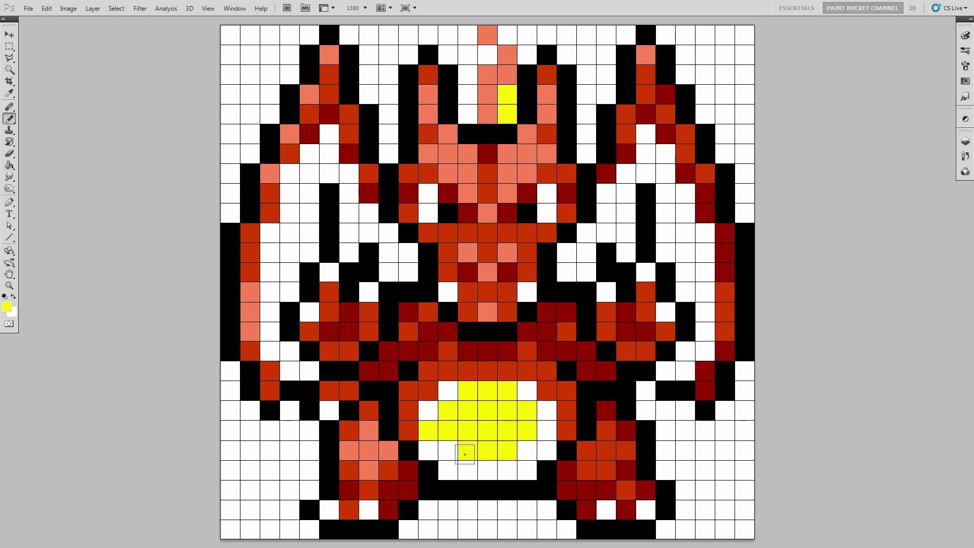
left_click(446, 451)
Set the foreground colour to d8b000 and shade the right edge of the yellow belly
left_click(6, 306)
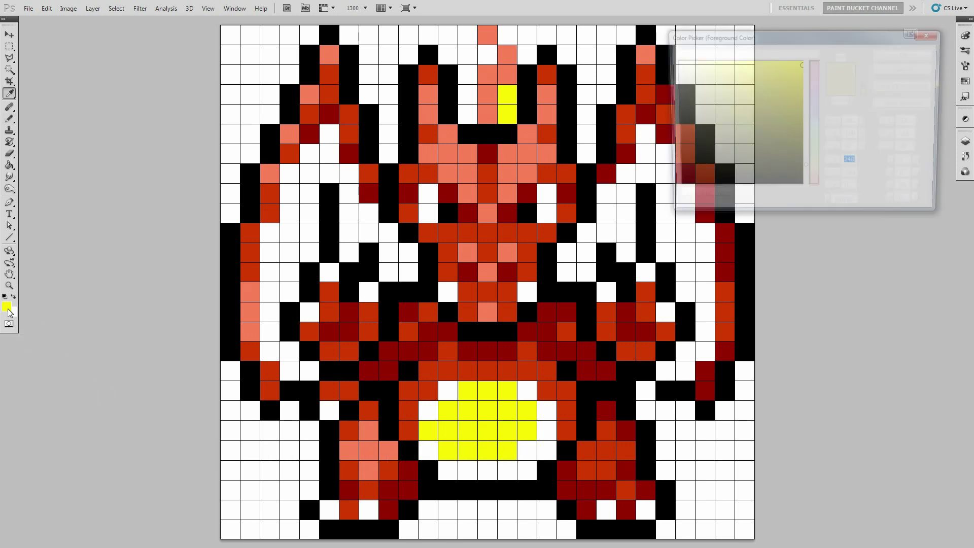
type("d8b")
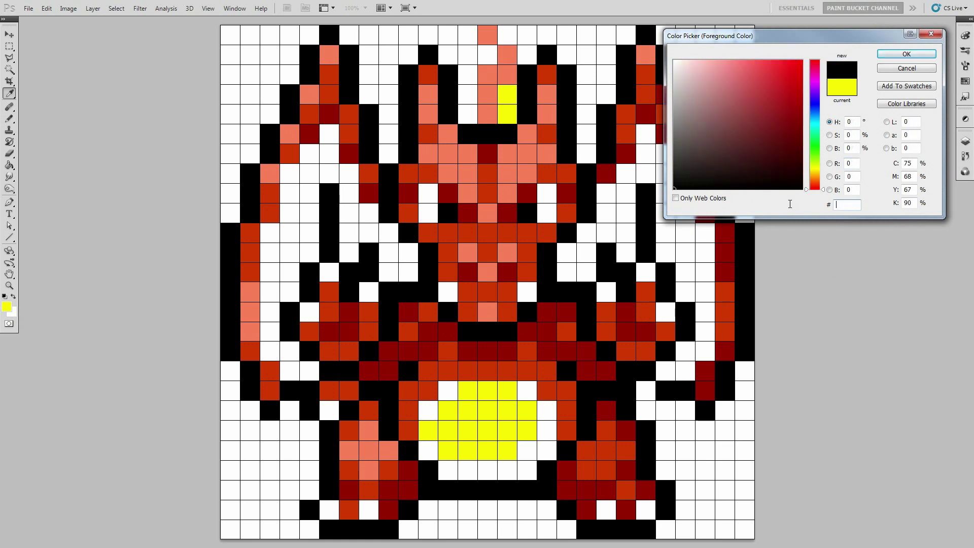
type("000")
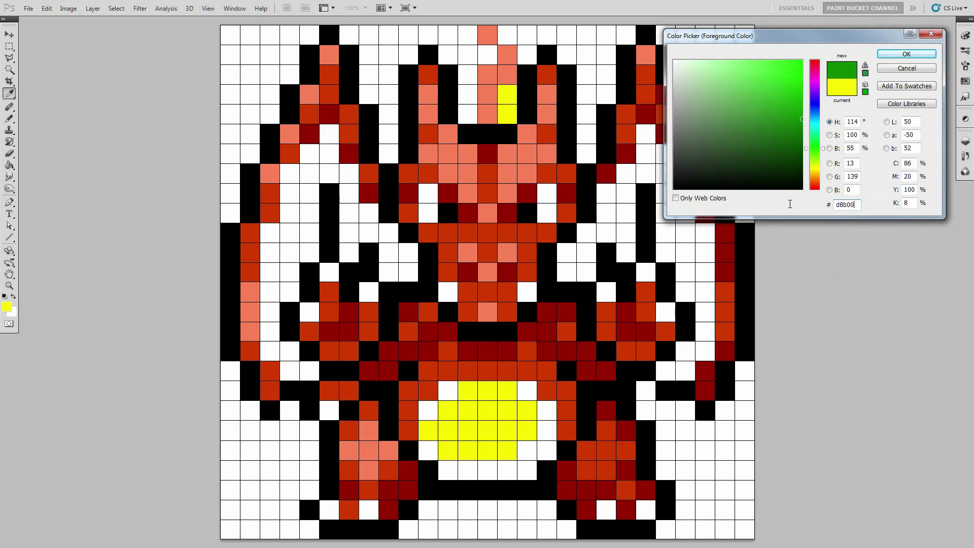
left_click(906, 54)
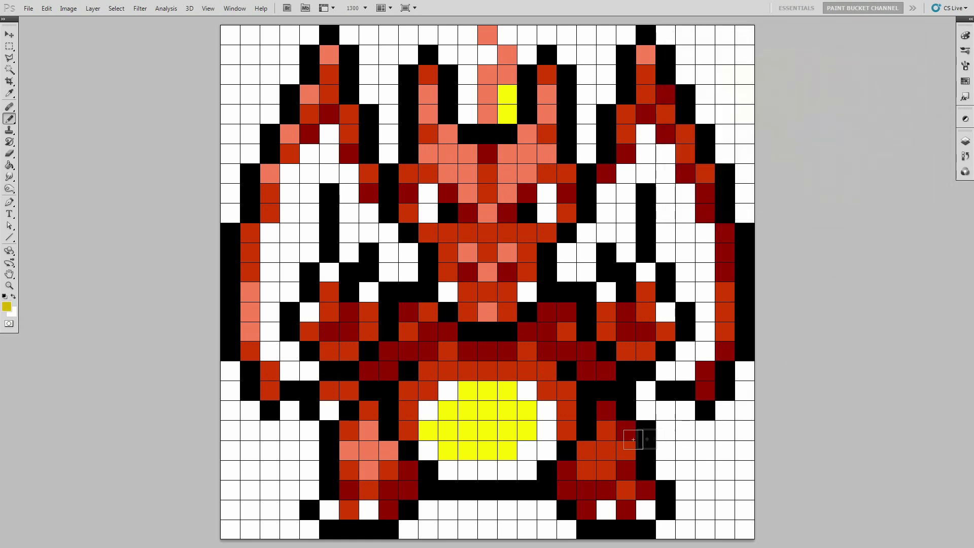
left_click(530, 391)
left_click(545, 410)
left_click(546, 430)
left_click(529, 450)
Continue the d8b000 shading along the belly's bottom row and up its left edge to the upper-left corner
left_click(506, 468)
left_click(487, 470)
left_click(467, 471)
left_click(430, 455)
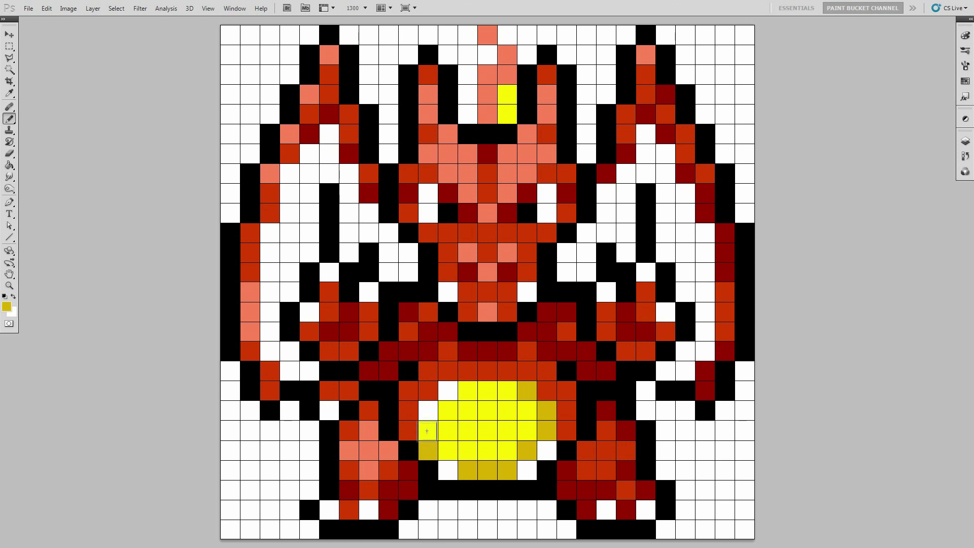
left_click(430, 413)
left_click(447, 393)
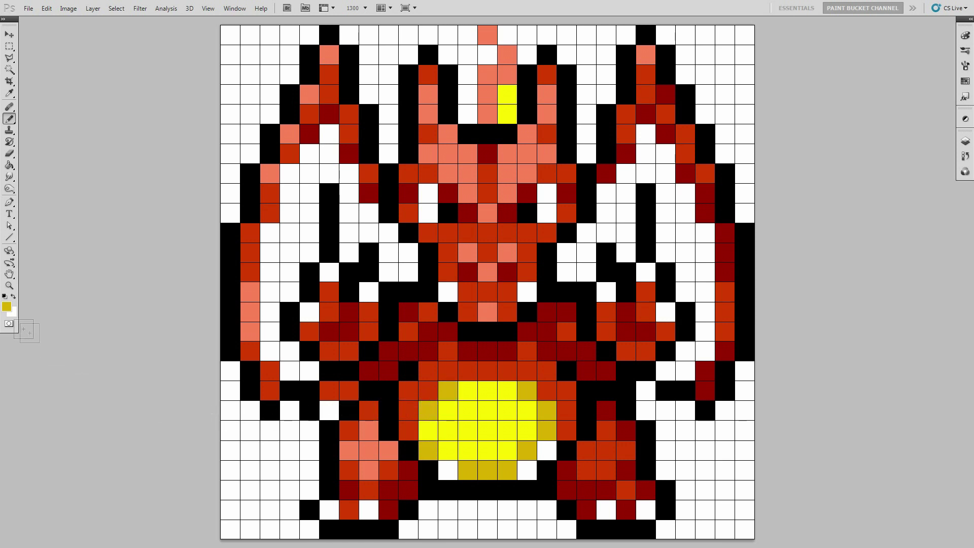
Set the foreground colour to a06800 and fill the belly's empty lower corner cells and one cell below the left hip
left_click(6, 306)
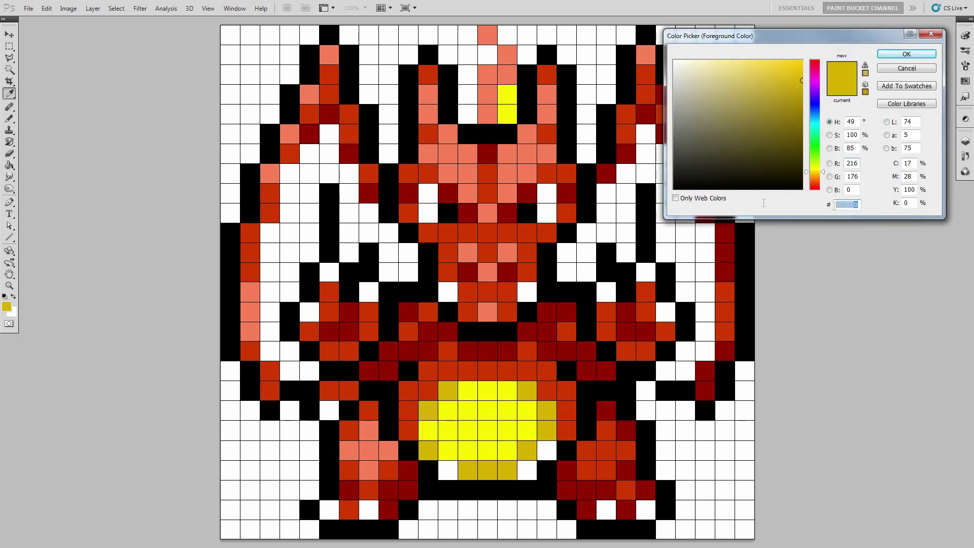
type("00a068")
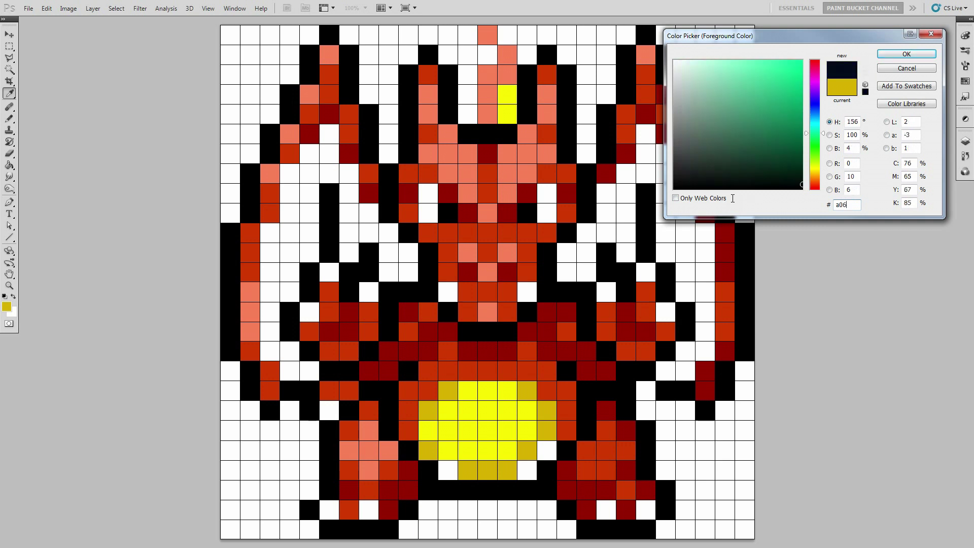
type("00")
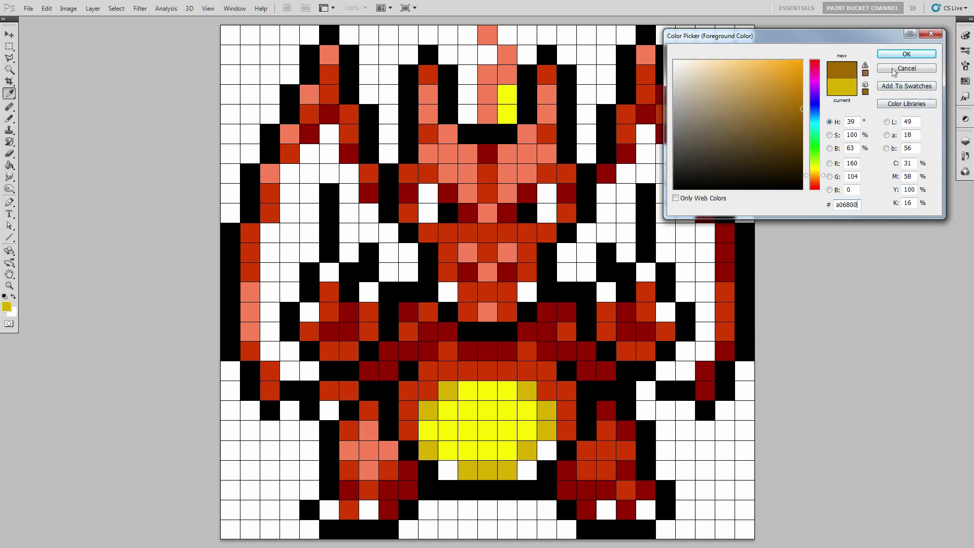
left_click(896, 55)
left_click(547, 450)
left_click(527, 469)
left_click(449, 469)
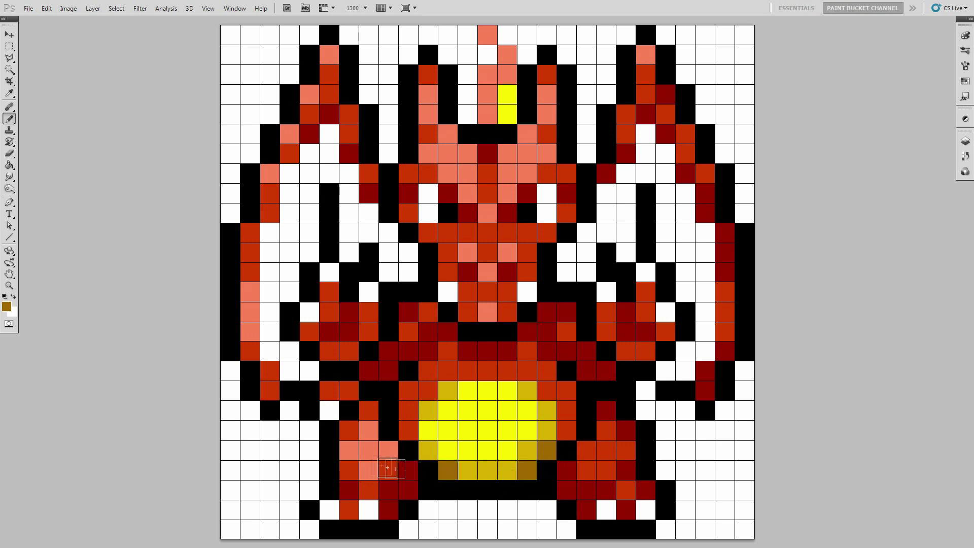
left_click(329, 410)
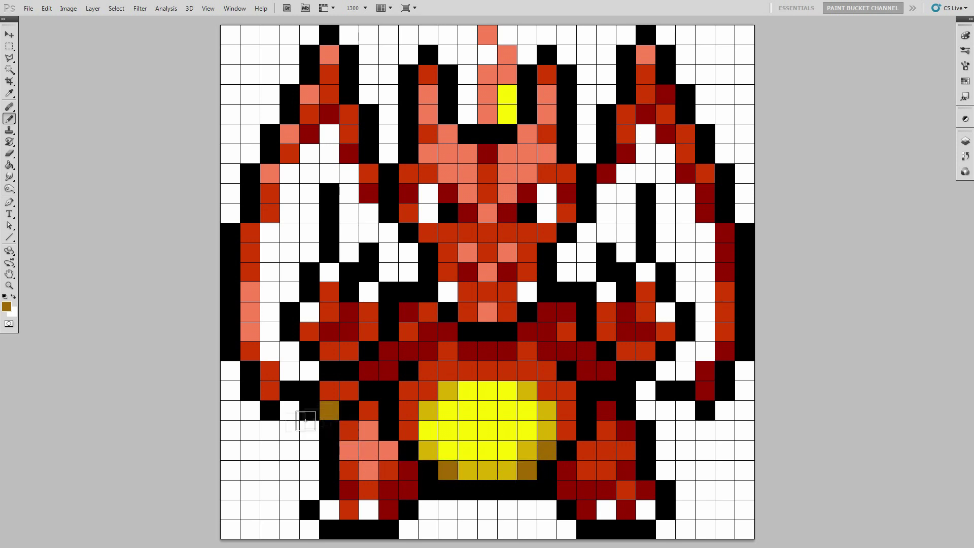
Set the foreground colour to 303888 and fill the lowest cells of the right wing's membrane, starting at its bottom tip
left_click(7, 307)
type("3")
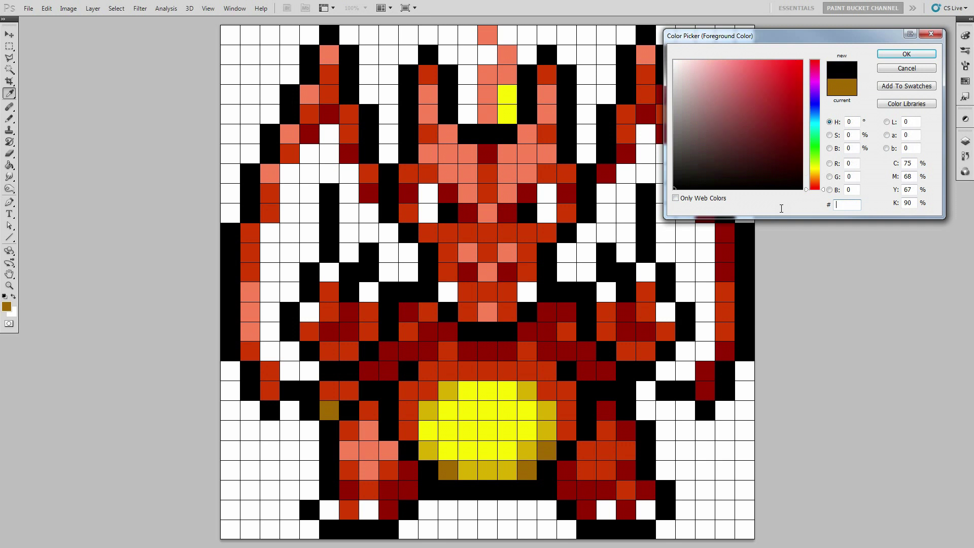
type("03888")
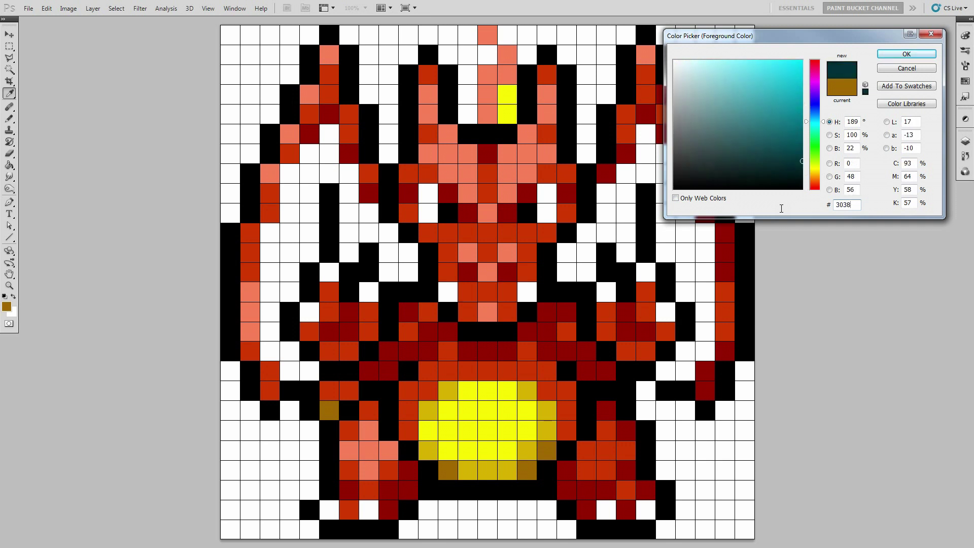
left_click(897, 55)
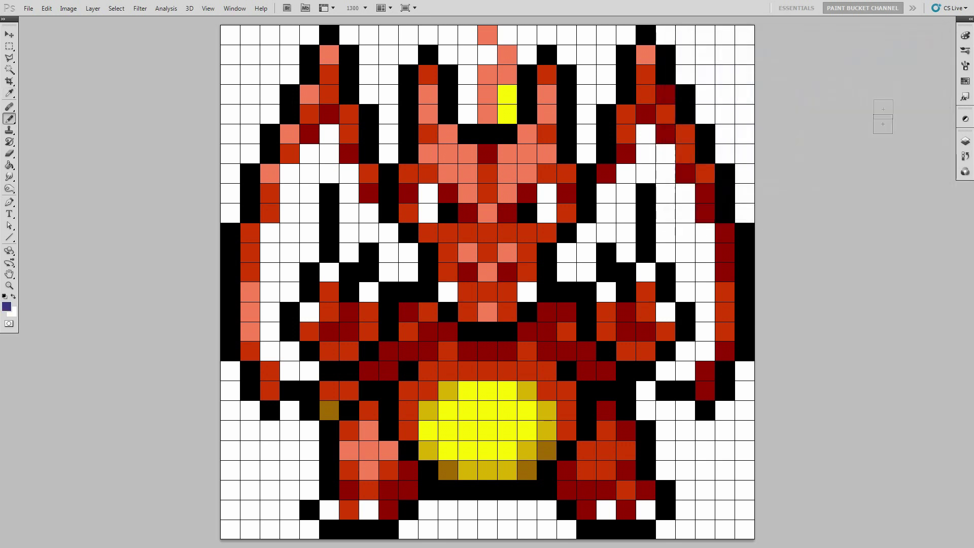
left_click(666, 371)
left_click(684, 369)
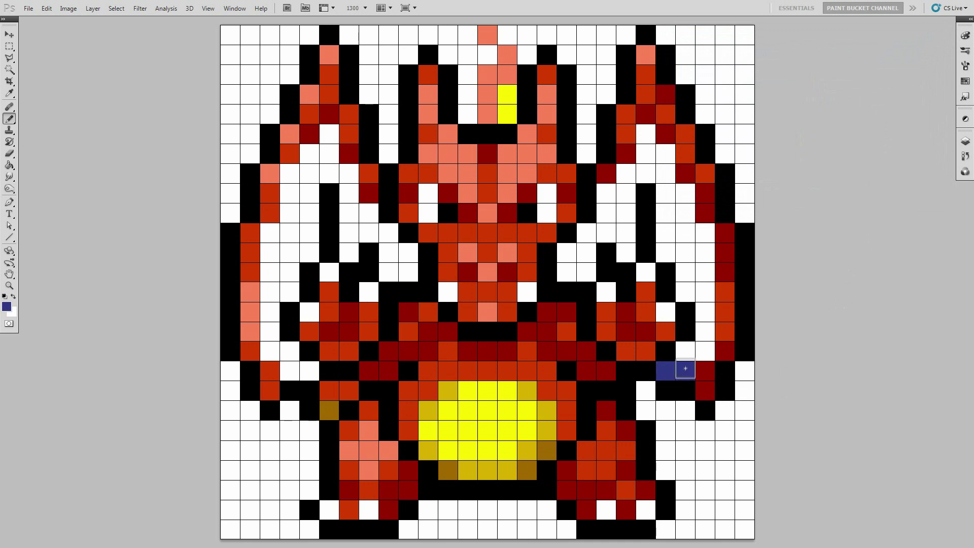
left_click(686, 351)
left_click(705, 351)
left_click(707, 329)
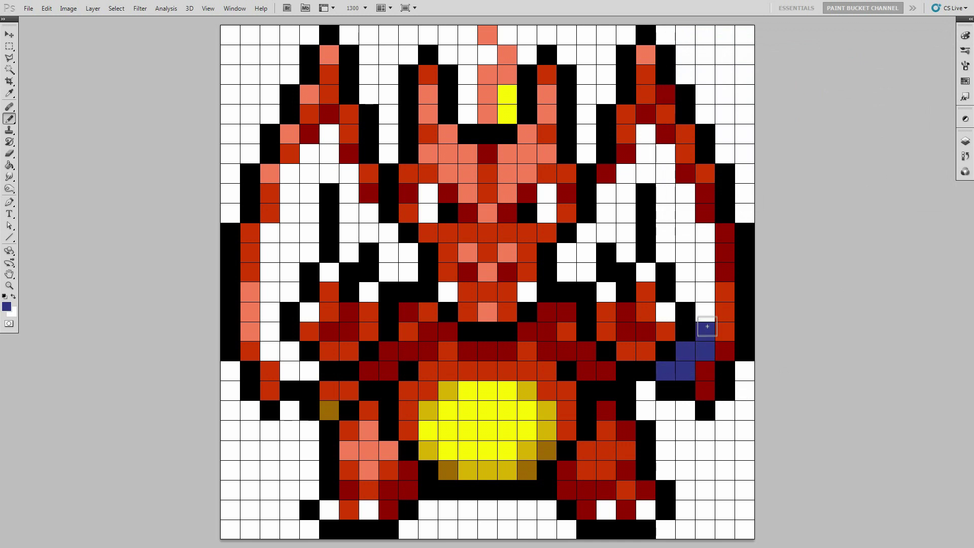
Fill the two outer columns of the right wing's membrane with 303888, alongside the wing's red outer edge
left_click(705, 311)
left_click(704, 290)
left_click(703, 270)
left_click(705, 252)
left_click(705, 232)
left_click(687, 195)
left_click(686, 213)
left_click(686, 233)
left_click(686, 252)
left_click(686, 271)
left_click(685, 292)
Fill the rest of the right wing's membrane with 303888, around the black strut, up to the peak and inward toward the head
left_click(667, 252)
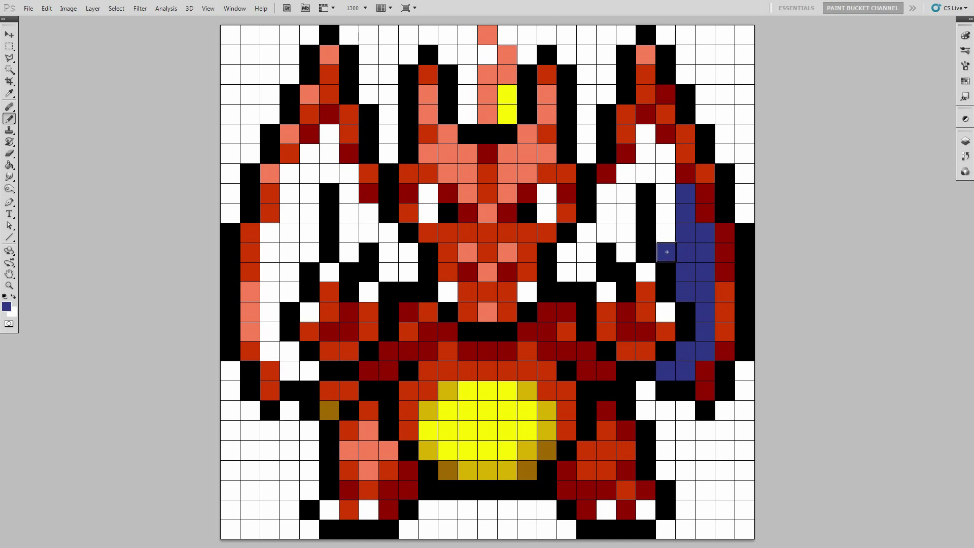
mouse_move(666, 234)
left_mouse_down()
mouse_move(667, 171)
mouse_move(646, 135)
left_mouse_up()
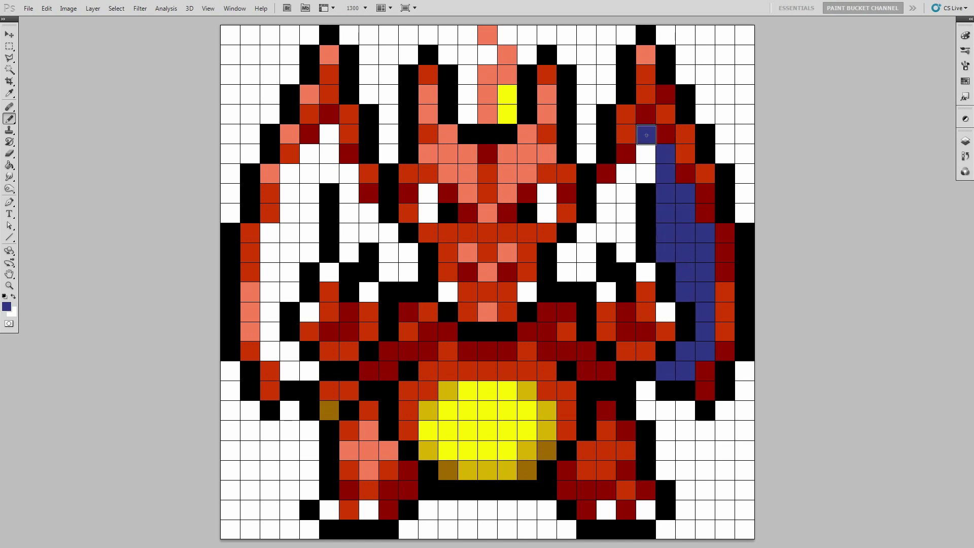
left_click(645, 153)
left_click(645, 173)
left_click(626, 173)
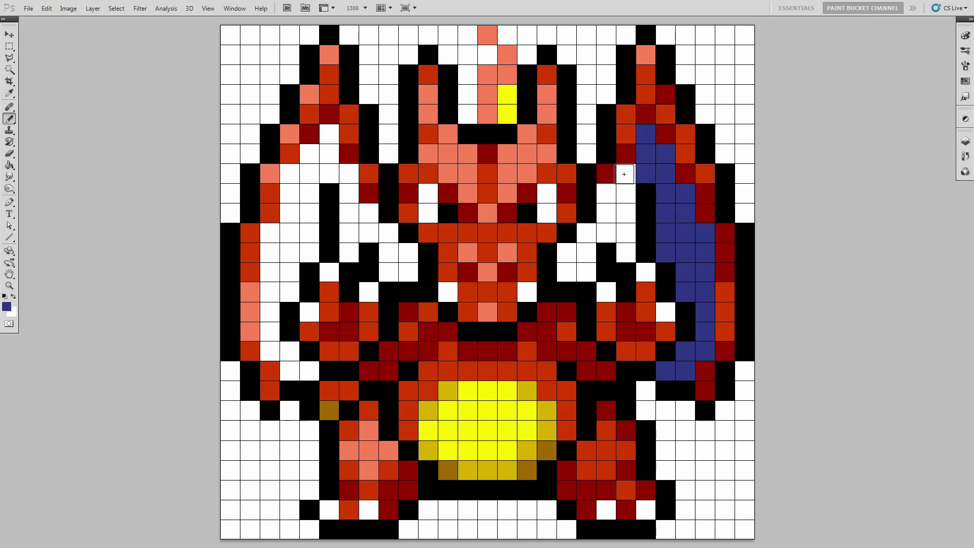
mouse_move(627, 189)
left_mouse_down()
mouse_move(624, 254)
mouse_move(605, 231)
mouse_move(605, 195)
mouse_move(586, 270)
mouse_move(573, 279)
mouse_move(568, 254)
left_mouse_up()
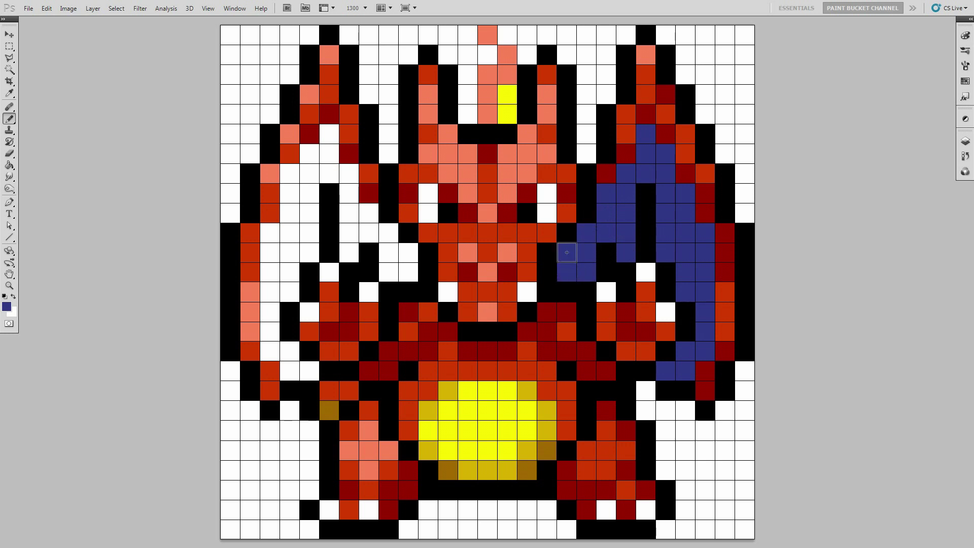
Fill the whole left wing membrane with 303888, from beside the head over the peak and down to the bottom tip
mouse_move(409, 261)
left_mouse_down()
mouse_move(389, 273)
mouse_move(389, 237)
mouse_move(373, 214)
mouse_move(350, 251)
mouse_move(350, 168)
mouse_move(330, 133)
mouse_move(330, 175)
mouse_move(312, 153)
mouse_move(308, 272)
mouse_move(292, 291)
mouse_move(291, 174)
left_mouse_up()
left_click(331, 140)
left_click(269, 233)
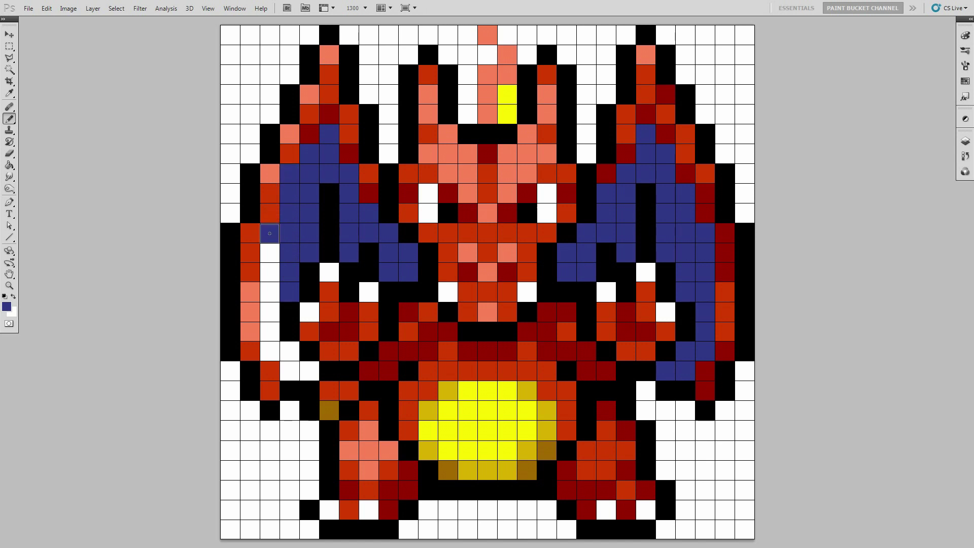
mouse_move(270, 251)
left_mouse_down()
mouse_move(272, 351)
mouse_move(291, 353)
mouse_move(309, 370)
left_mouse_up()
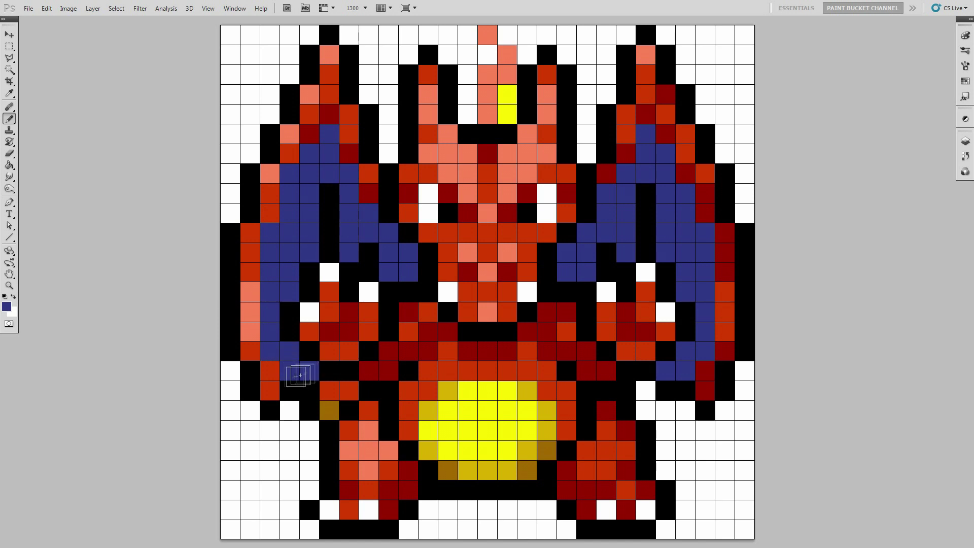
Set the foreground colour to b8c8f0 and fill the inner claw of each hand and the inner claw of the left foot
left_click(6, 307)
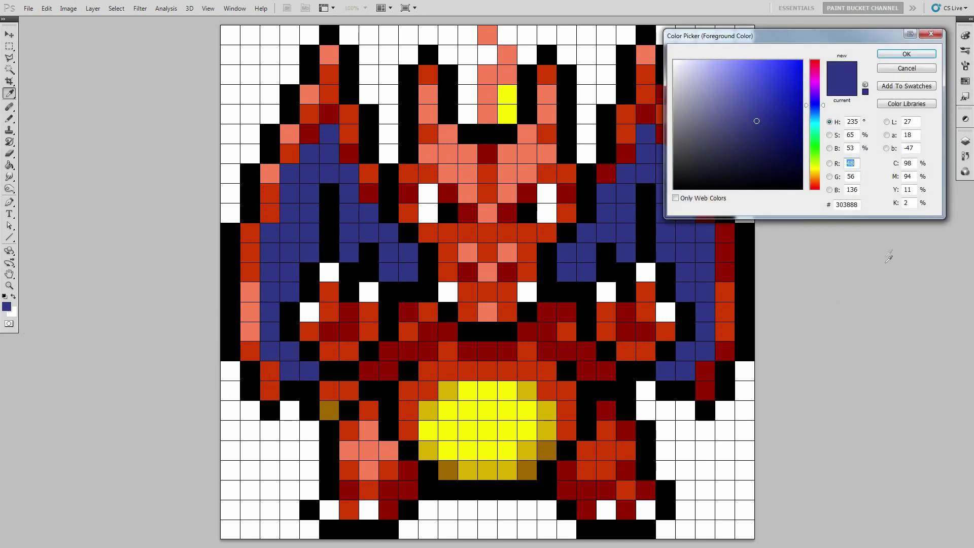
type("b")
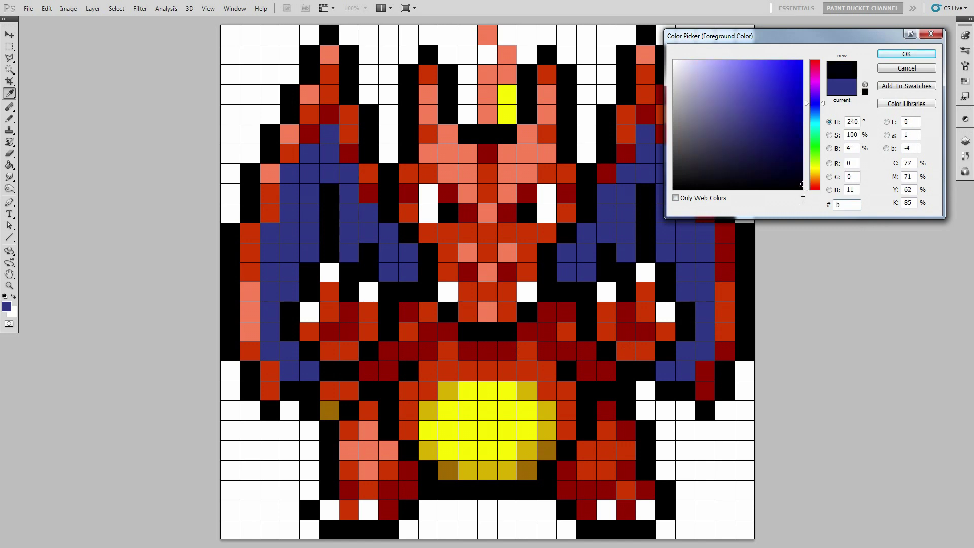
type("8c8f0")
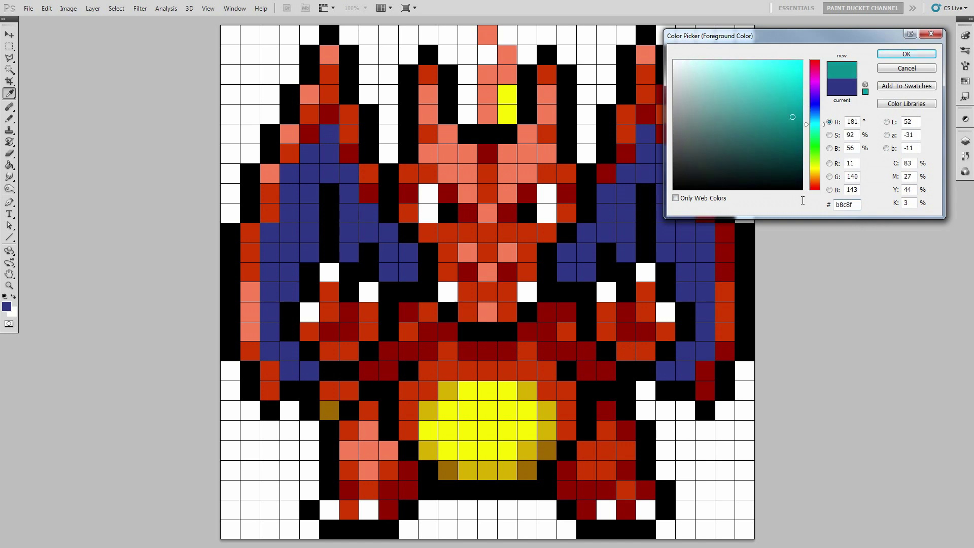
left_click(896, 55)
key("b")
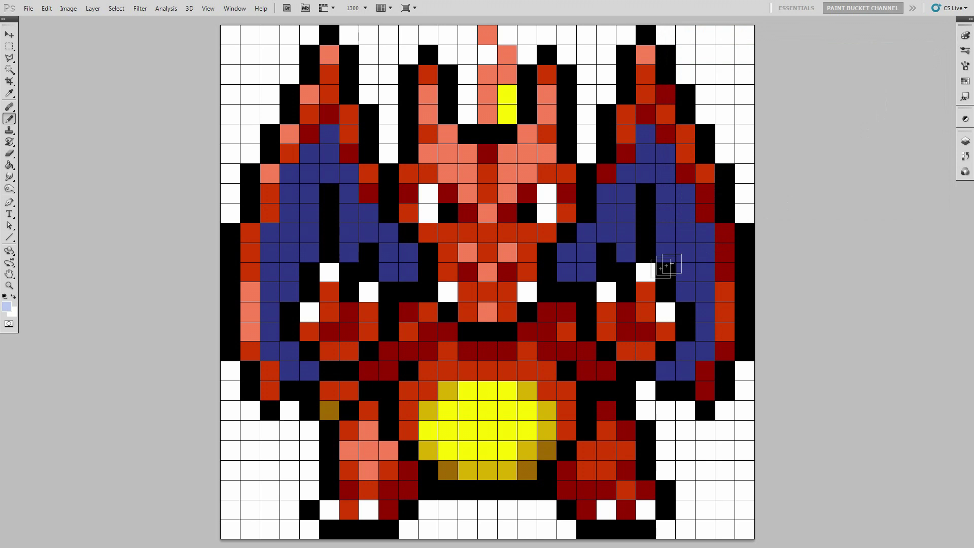
left_click(604, 292)
left_click(369, 292)
left_click(369, 510)
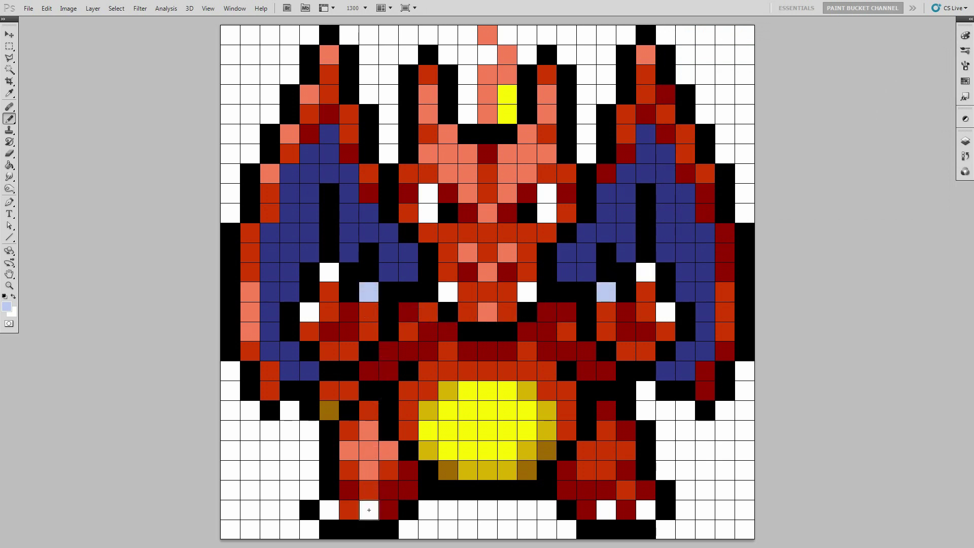